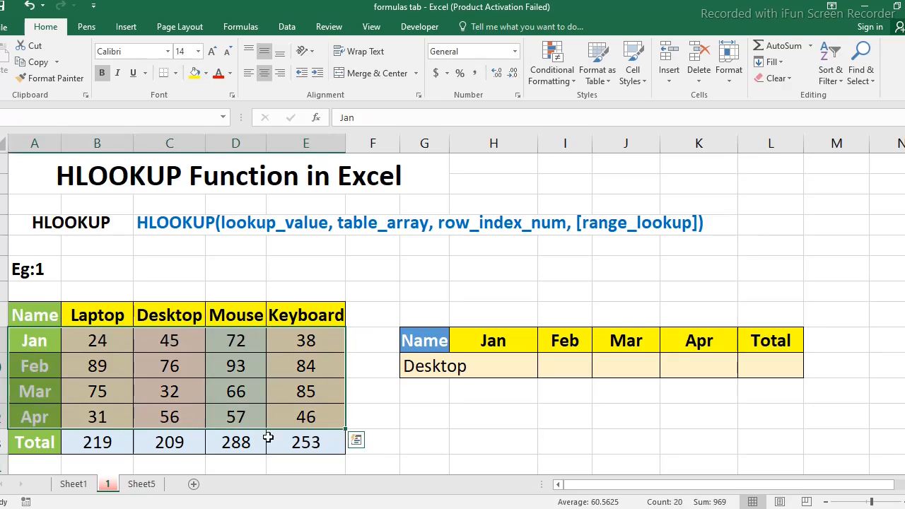
Examine the monthly sales table and the empty horizontal and vertical lookup tables for Desktop
drag(26, 448, 298, 454)
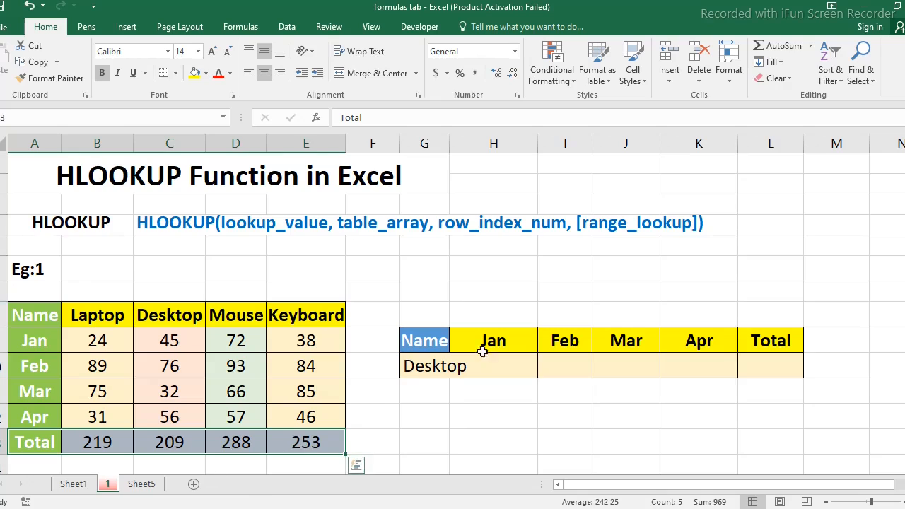
drag(416, 340, 772, 367)
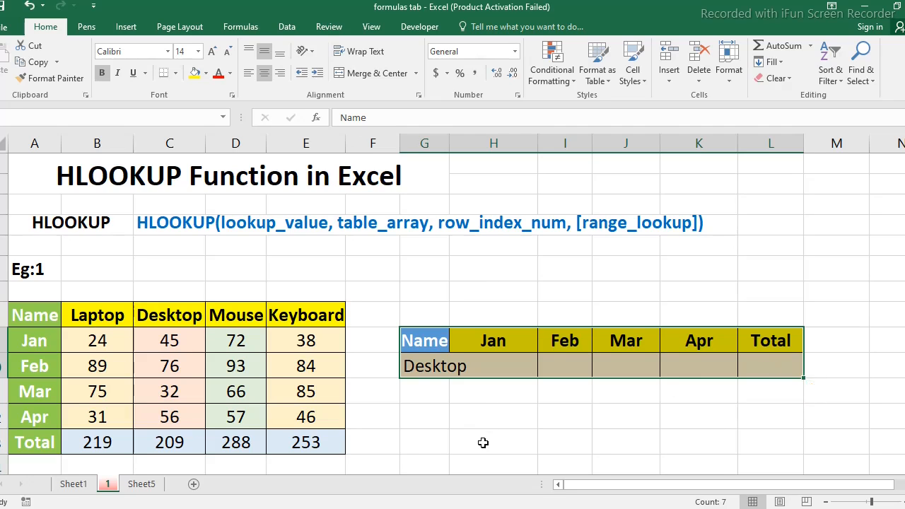
scroll(483, 443, down, 2)
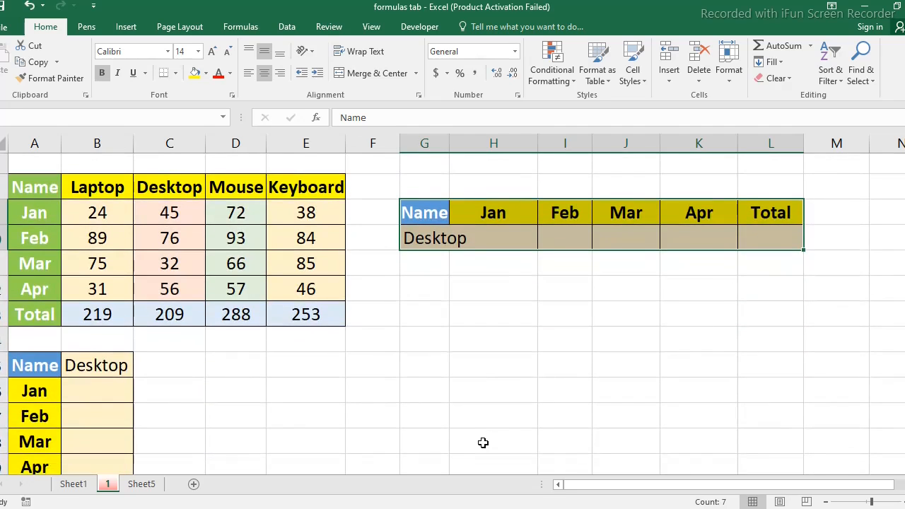
scroll(483, 443, down, 1)
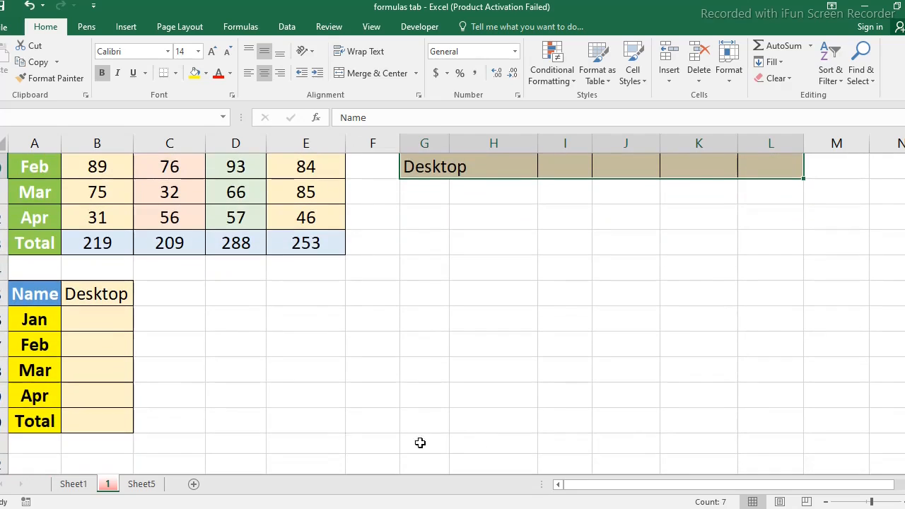
scroll(131, 410, up, 1)
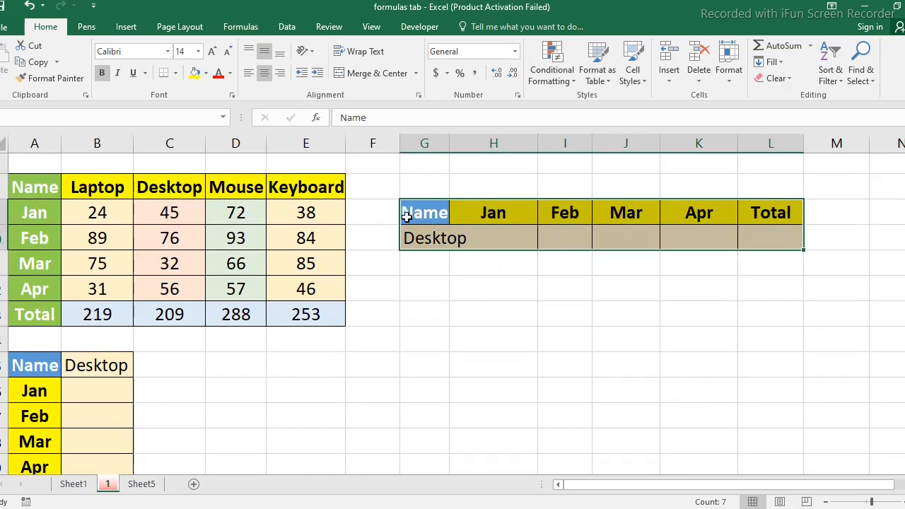
scroll(170, 395, down, 1)
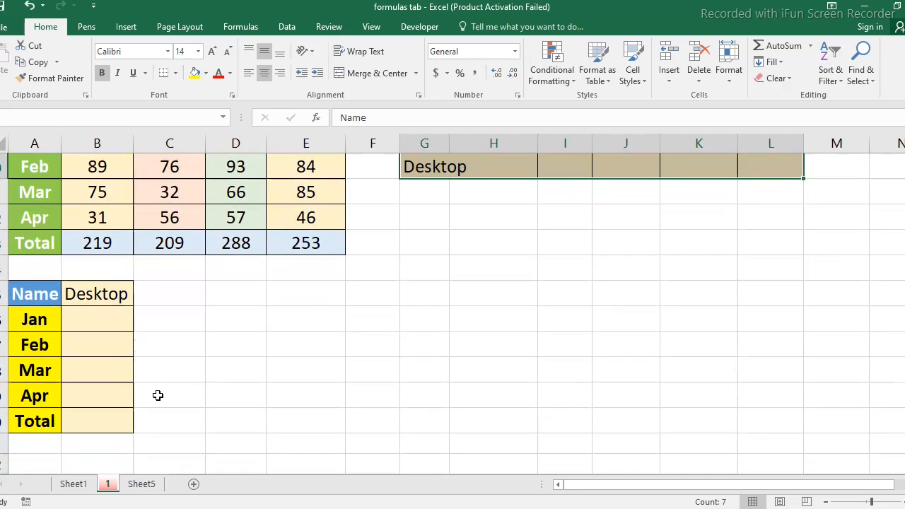
drag(21, 295, 123, 438)
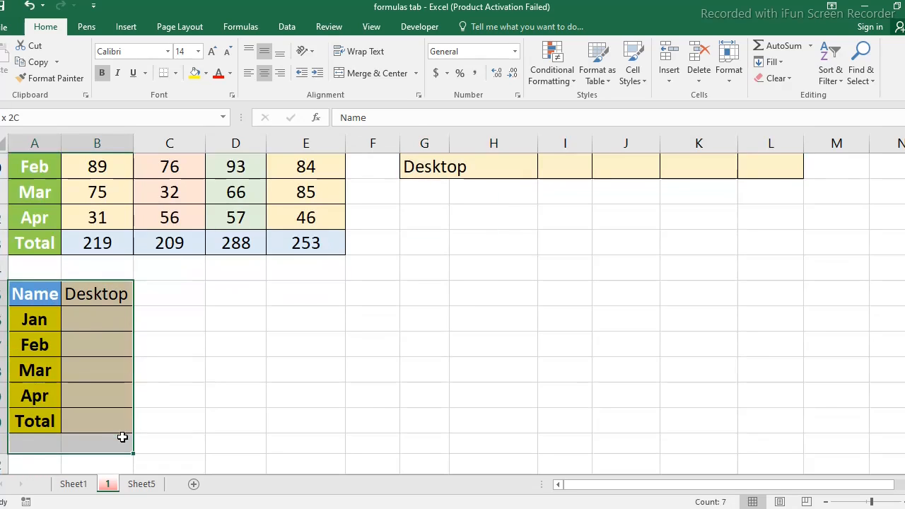
click(110, 346)
scroll(303, 369, up, 1)
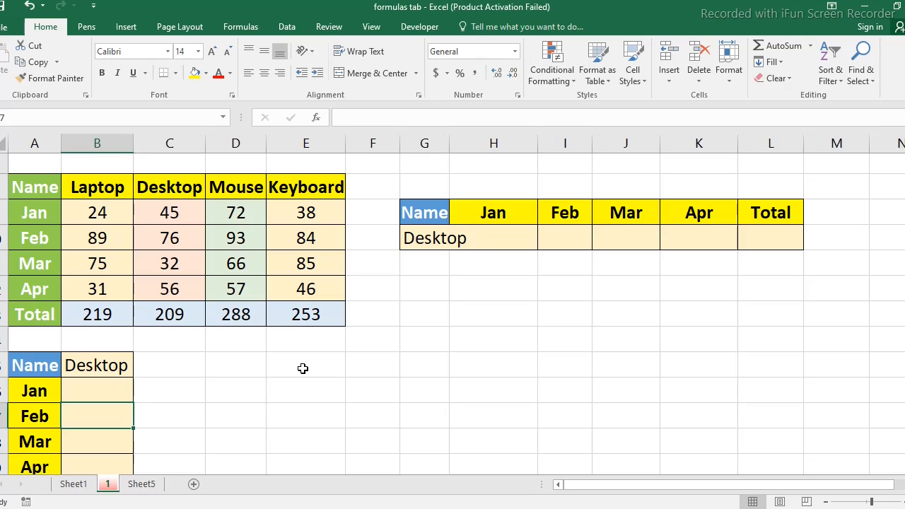
click(35, 366)
click(111, 364)
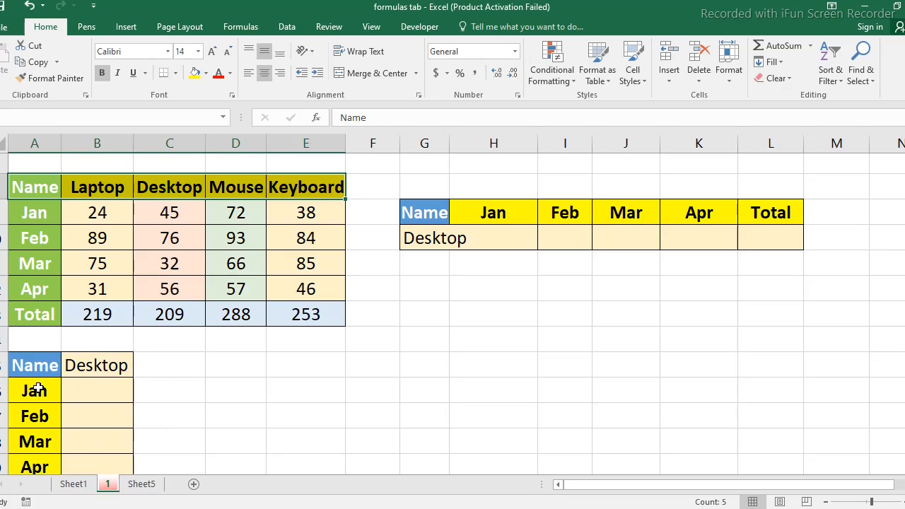
drag(38, 389, 39, 475)
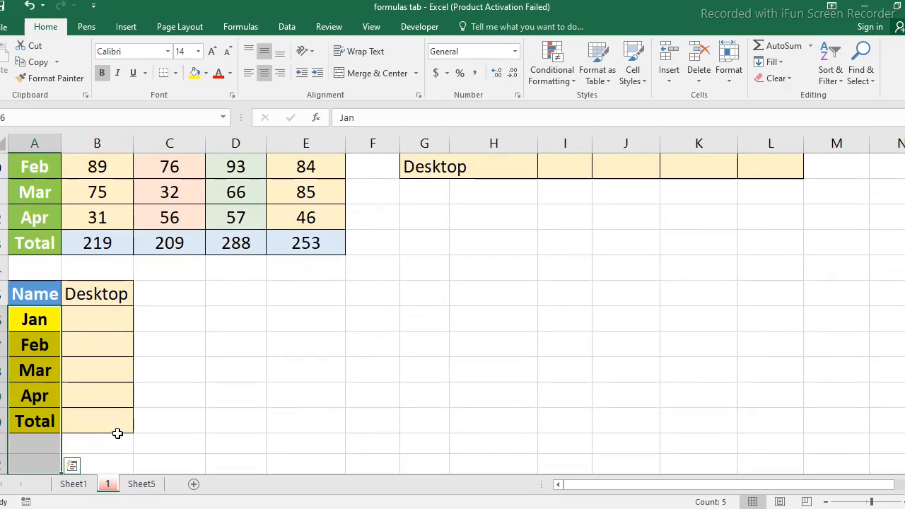
scroll(127, 428, up, 2)
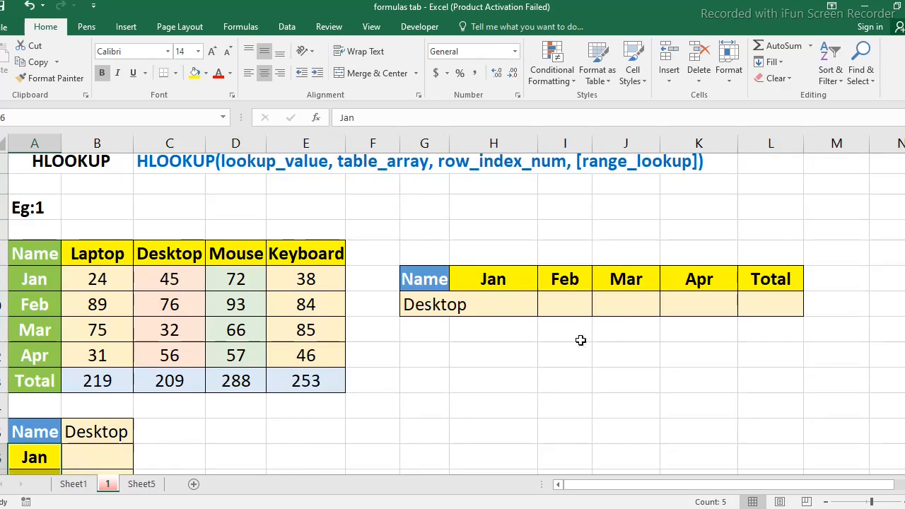
scroll(168, 422, down, 1)
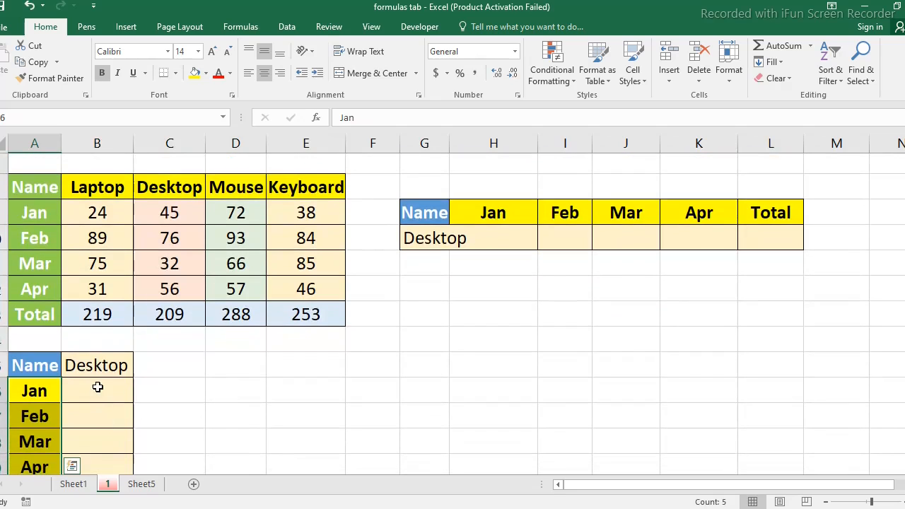
Start an HLOOKUP formula in the vertical table's Jan cell, B16, with the absolute reference $B$15 as lookup value
click(98, 391)
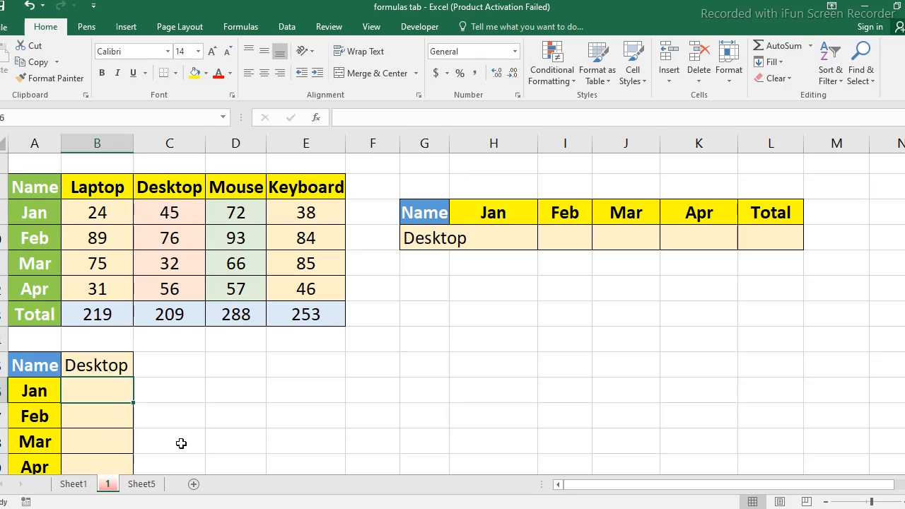
text(=)
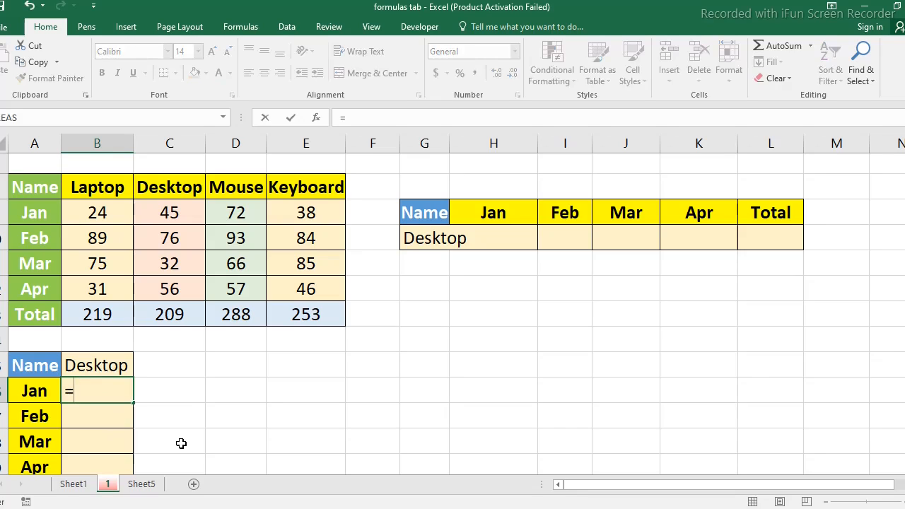
text(hlookup)
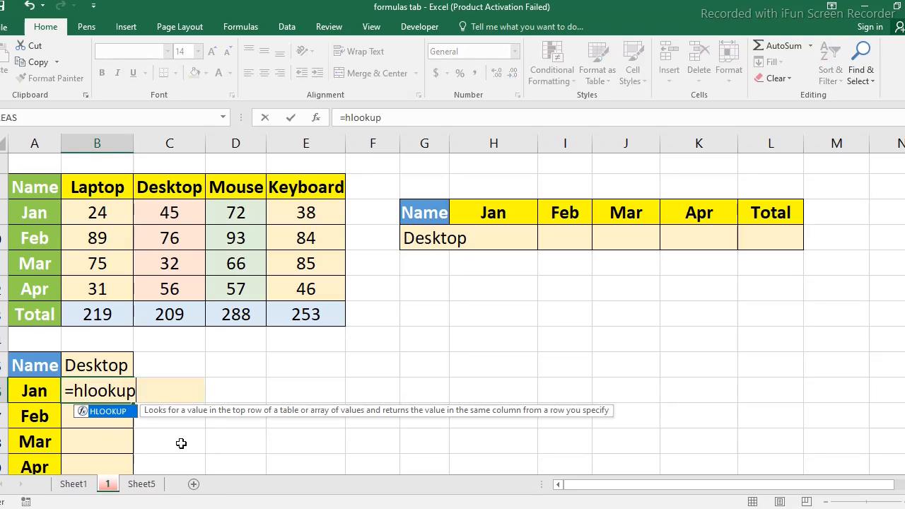
text(()
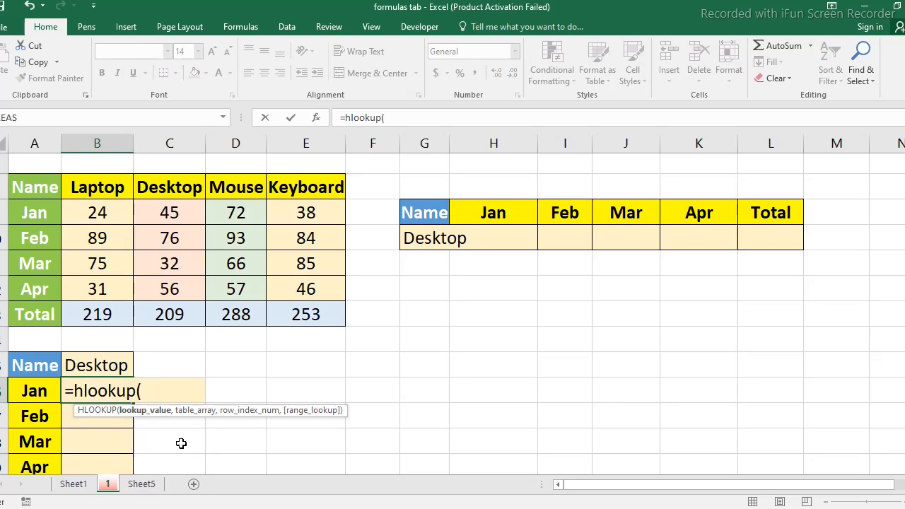
click(93, 365)
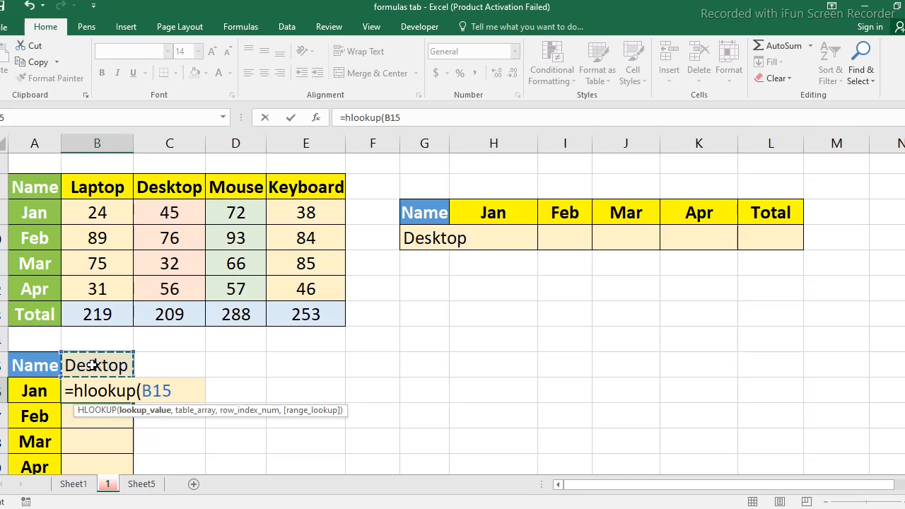
key(F4)
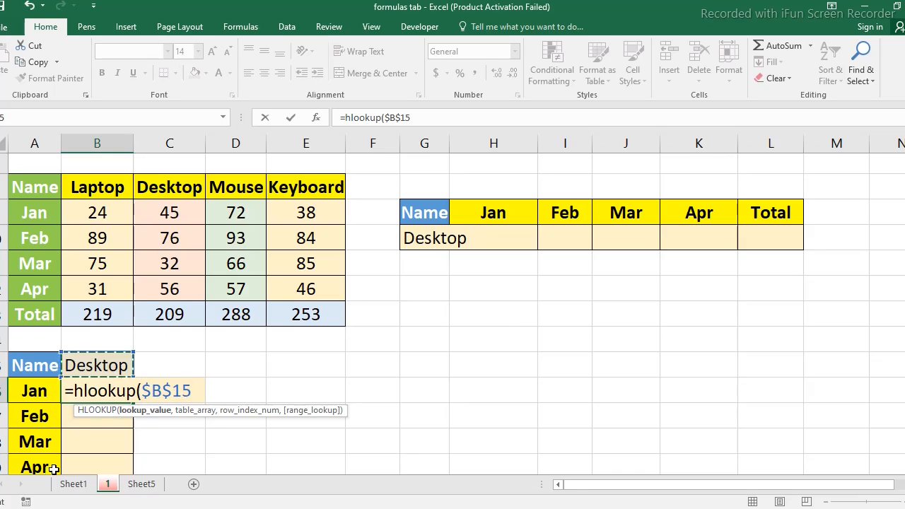
text(,)
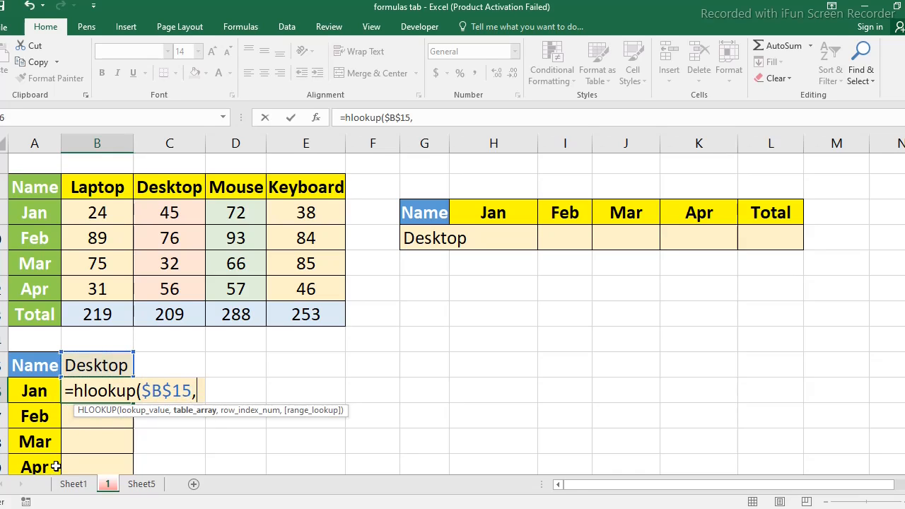
Complete the HLOOKUP formula with table array $A$8:$E$13, row index 2 and exact match FALSE, and enter it
drag(29, 188, 311, 317)
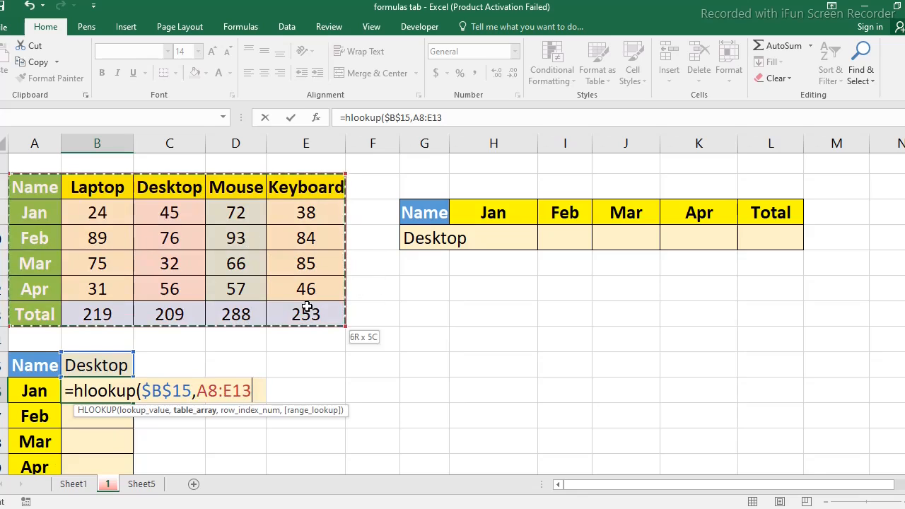
key(F4)
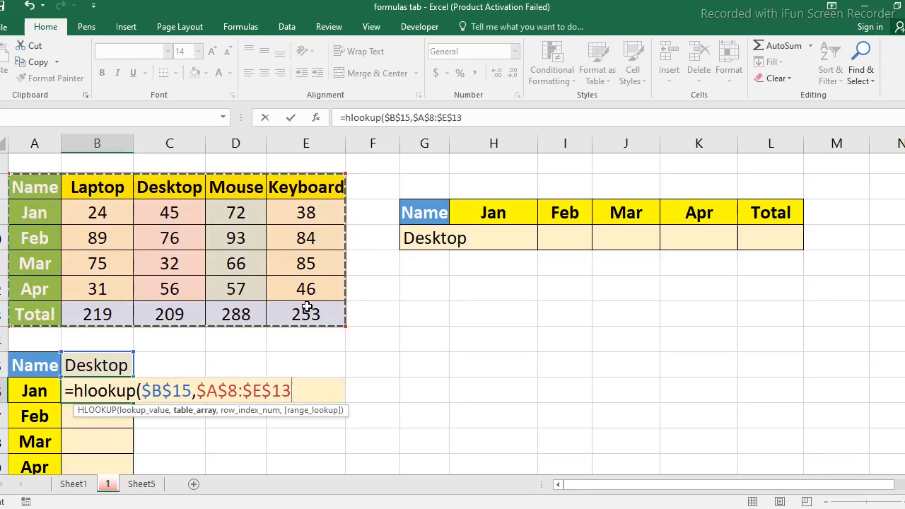
text(,)
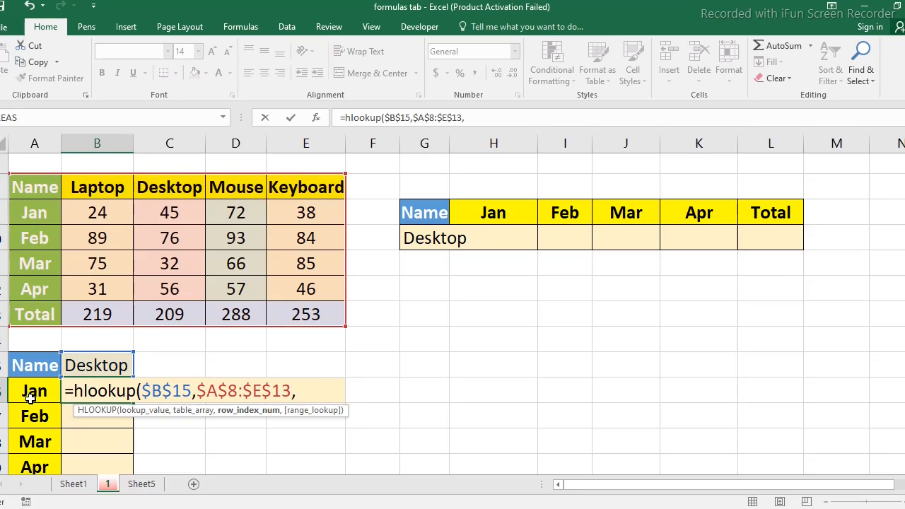
text(2,)
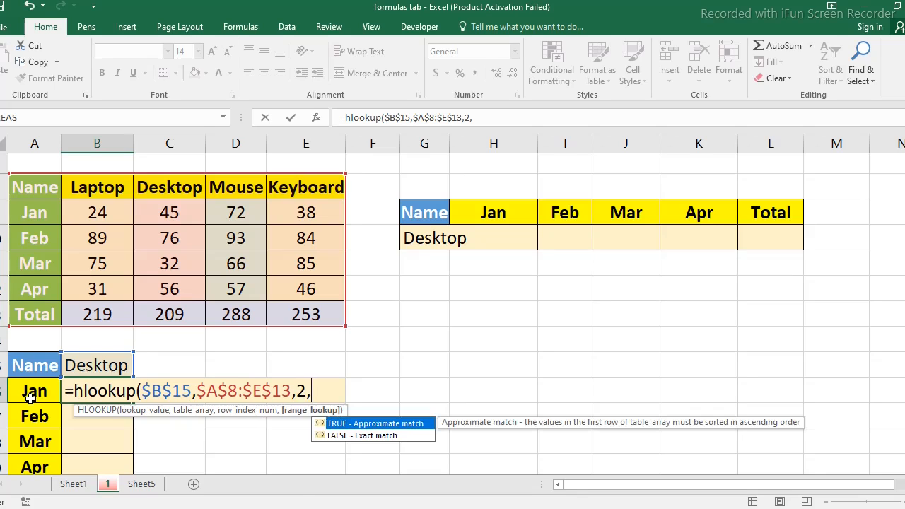
double_click(338, 437)
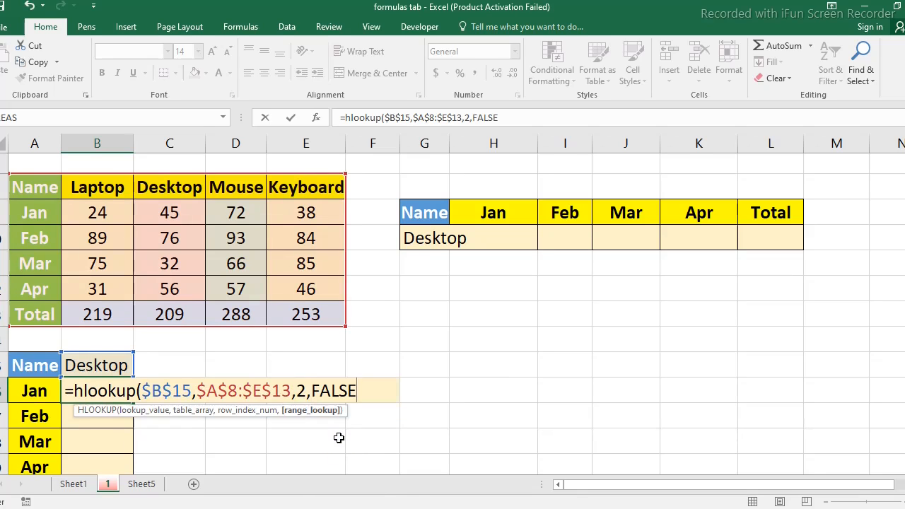
text())
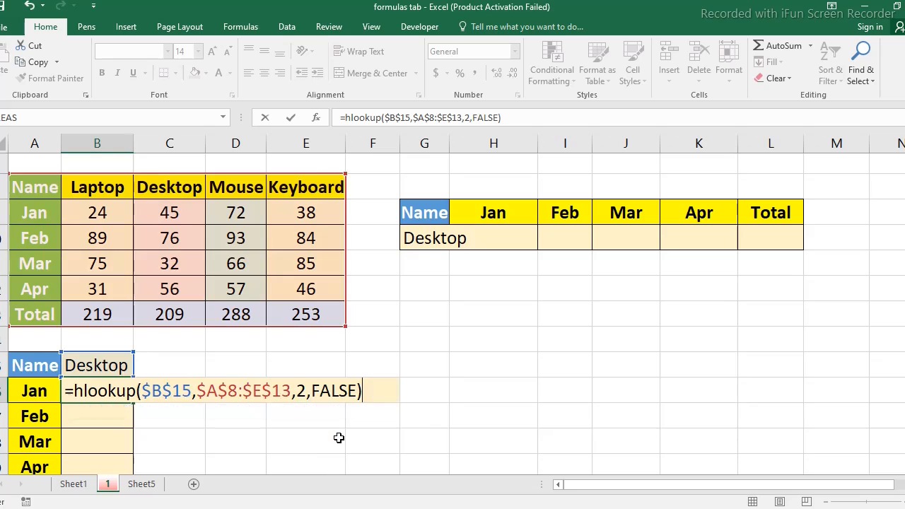
key(Return)
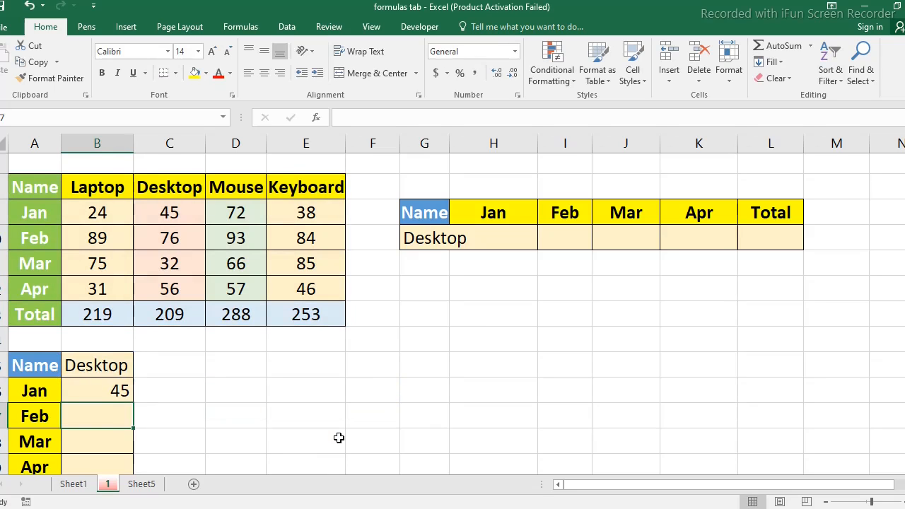
Fill the Jan HLOOKUP formula down through the Feb, Mar, Apr and Total cells of the vertical table
click(110, 390)
scroll(109, 390, down, 1)
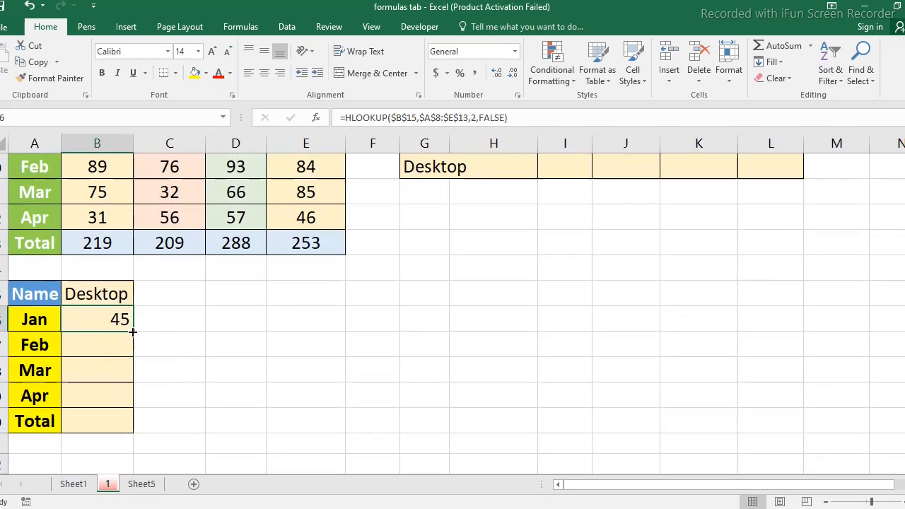
drag(133, 330, 133, 432)
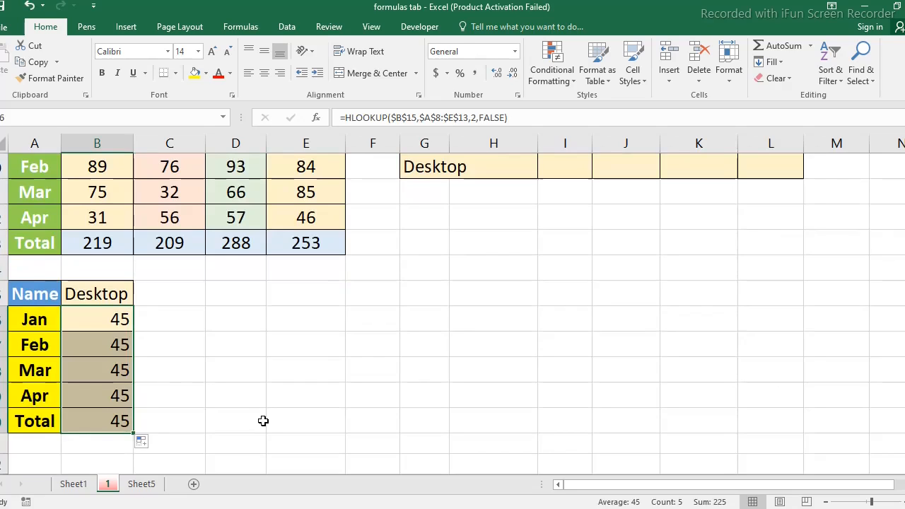
Inspect the row index argument of the HLOOKUP formulas in the Jan and Feb cells without changing them
click(106, 321)
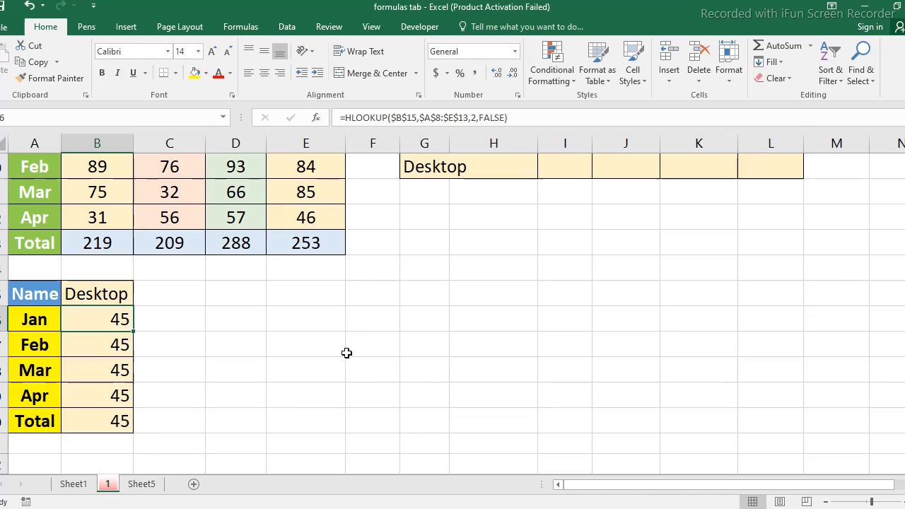
key(F2)
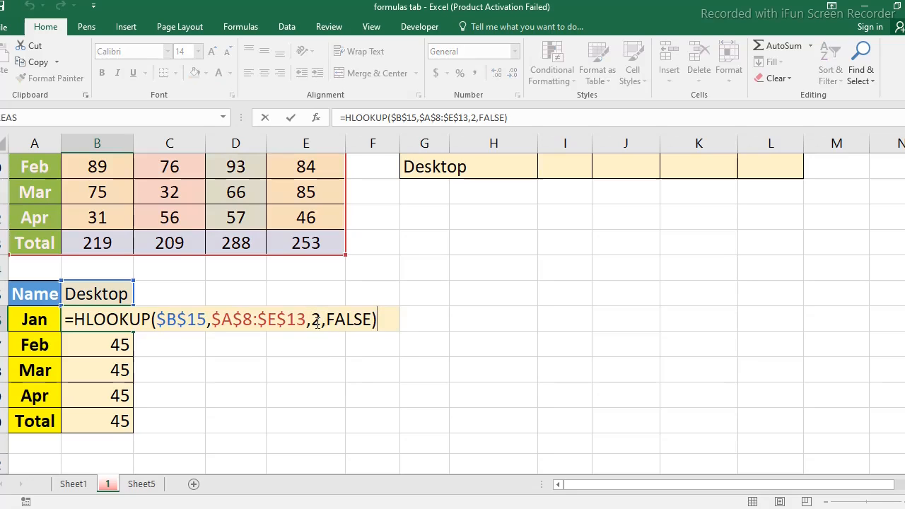
key(Return)
key(F2)
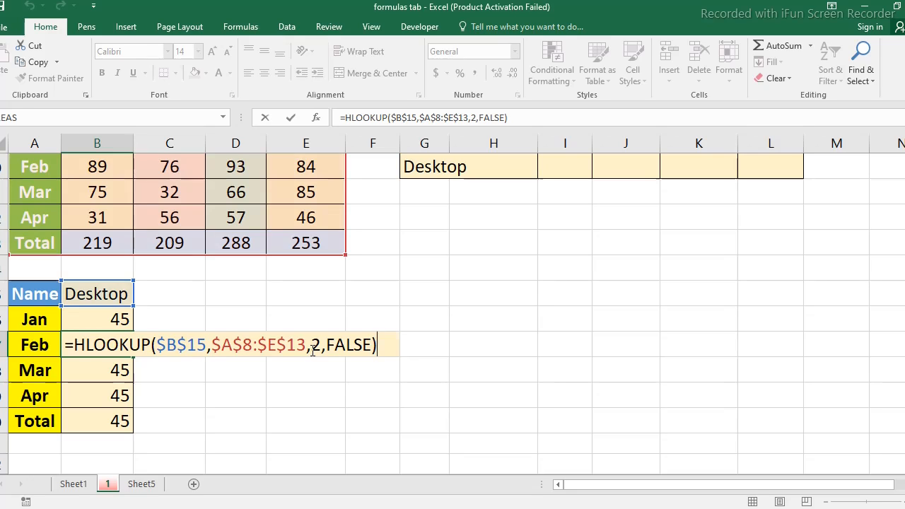
key(Return)
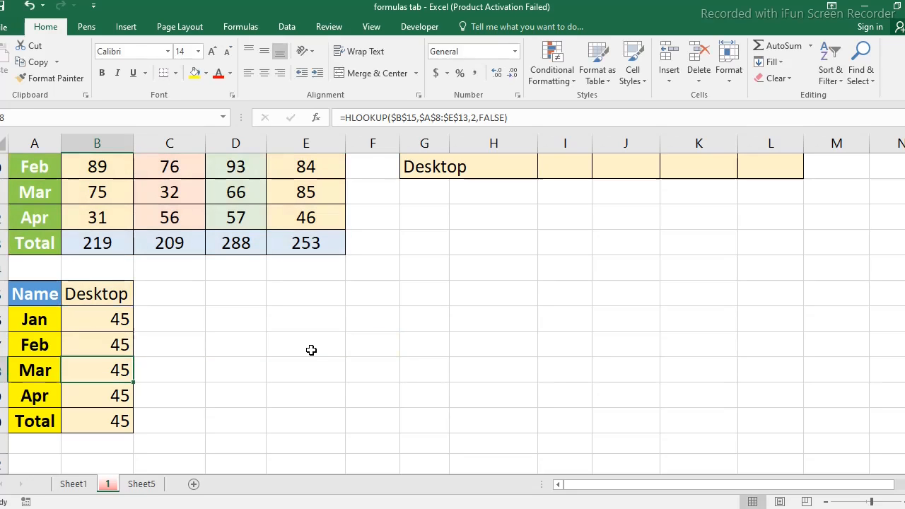
click(125, 320)
double_click(125, 320)
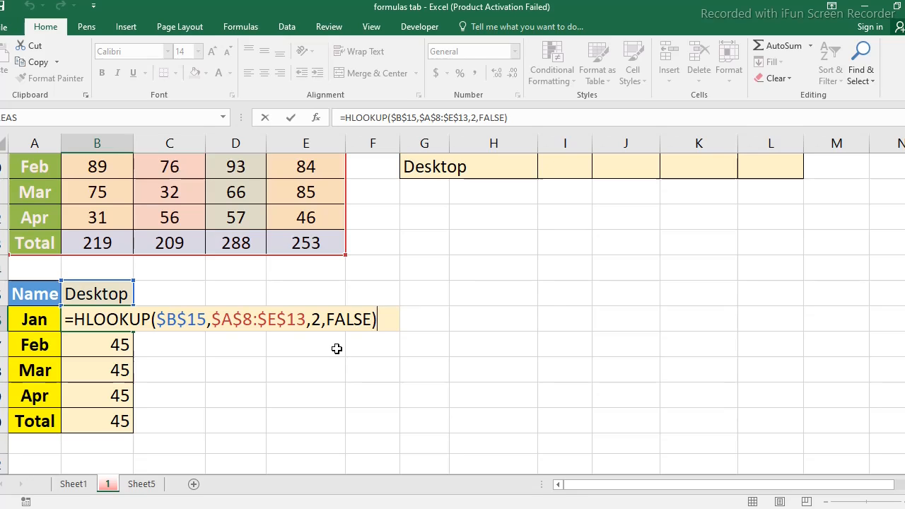
key(Escape)
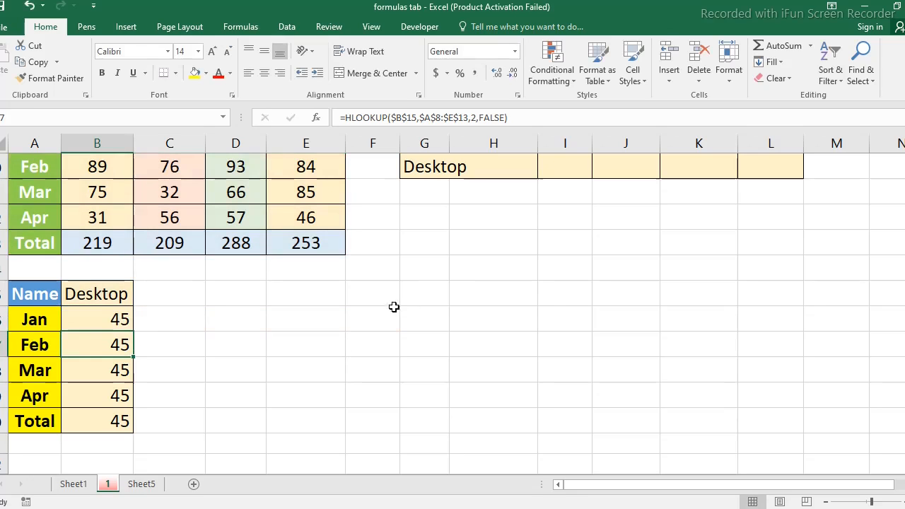
click(420, 291)
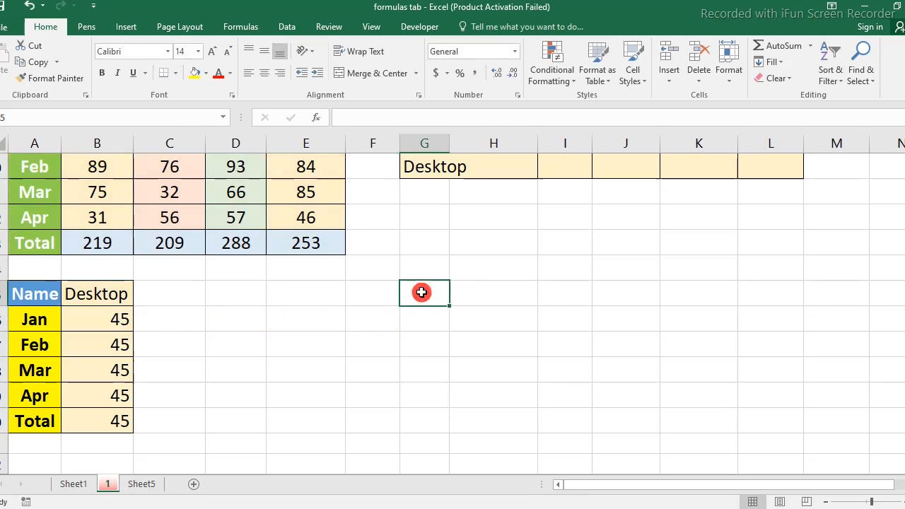
Enter the row index numbers 2, 3, 4, 5 and 6 in C16:C20 beside the vertical table
double_click(183, 322)
text(2)
key(Return)
text(3)
key(Return)
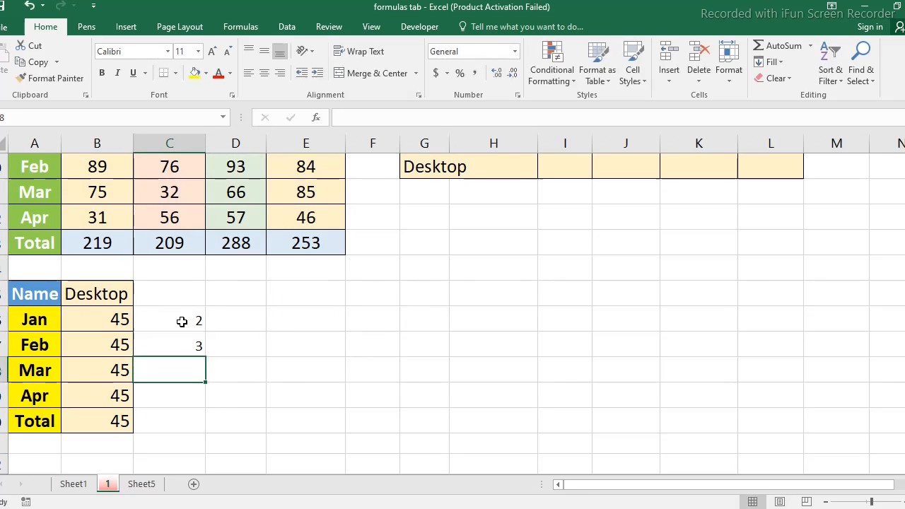
text(4)
key(Return)
text(5)
key(Return)
text(6)
key(Return)
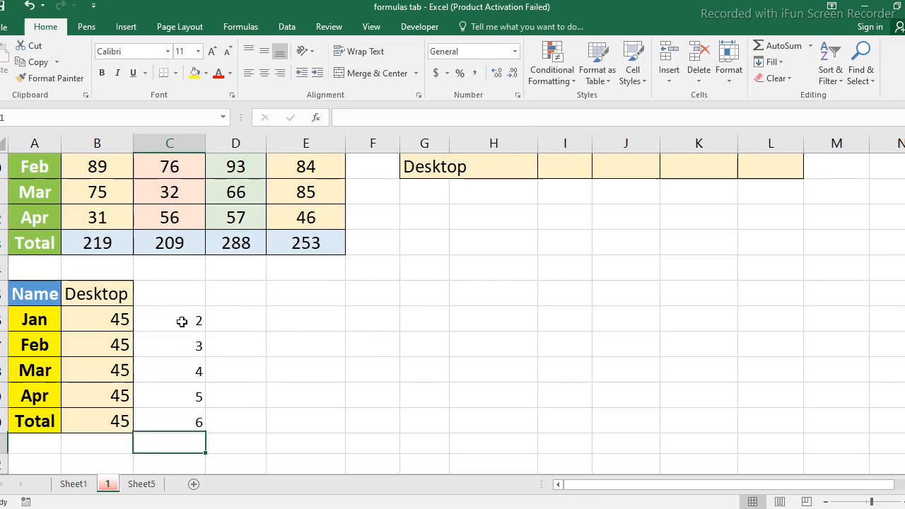
Replace the Jan HLOOKUP formula's row index with the cell reference C16 and fill the formula down through the Total cell
click(102, 319)
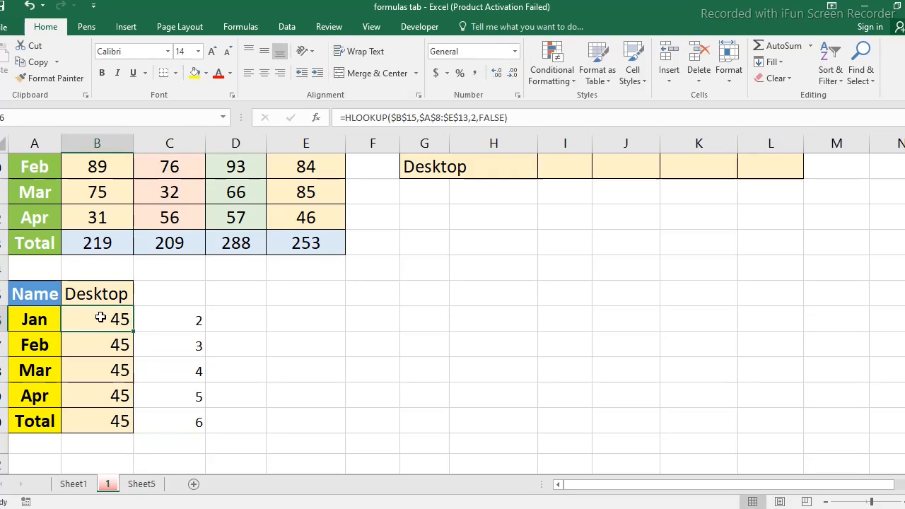
double_click(101, 317)
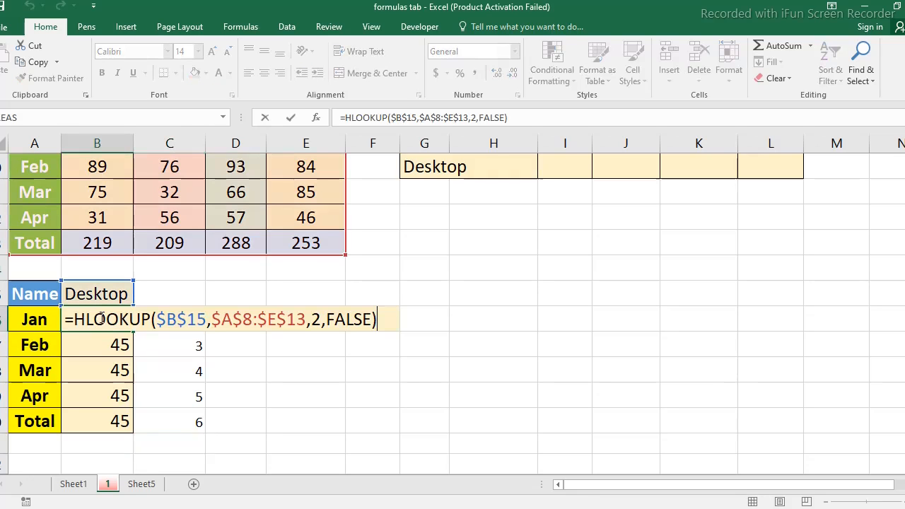
click(320, 318)
key(BackSpace)
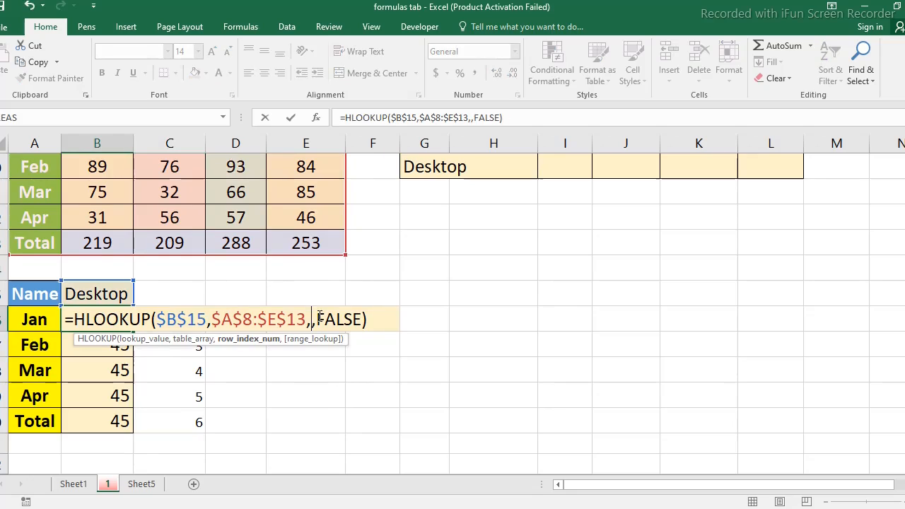
click(182, 348)
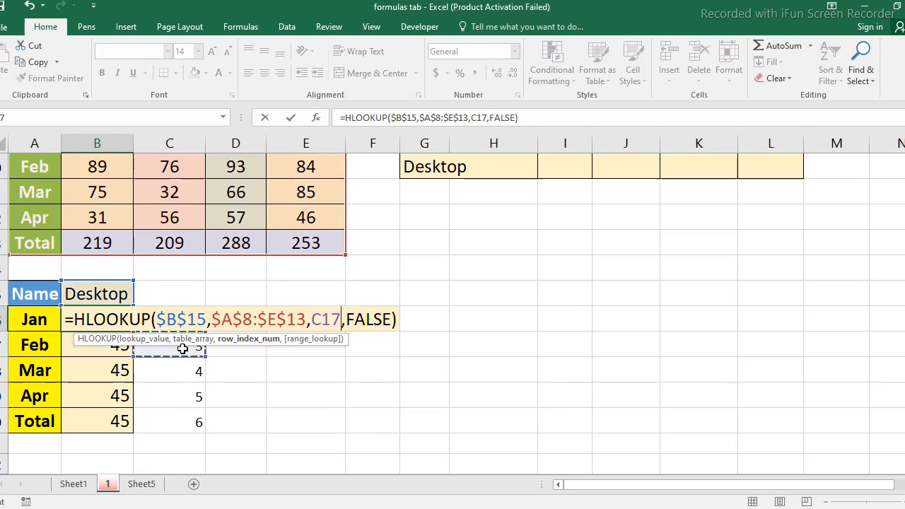
click(174, 312)
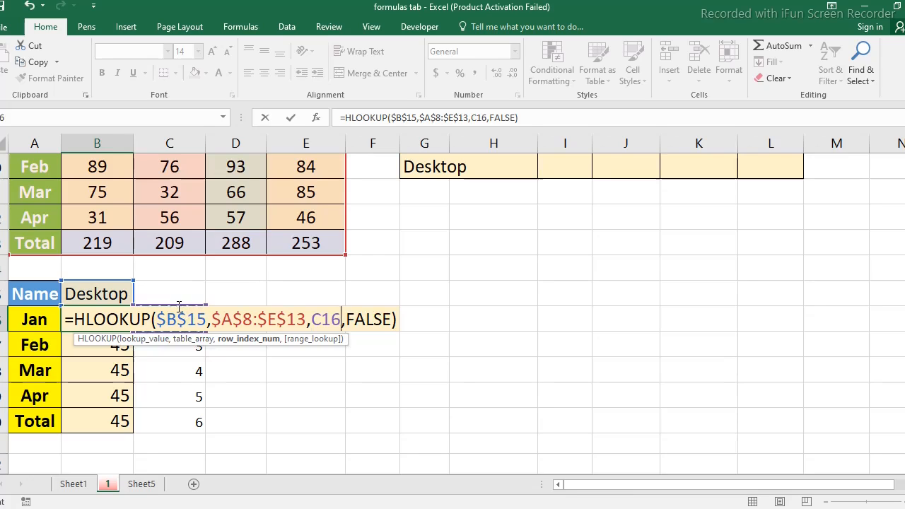
key(Return)
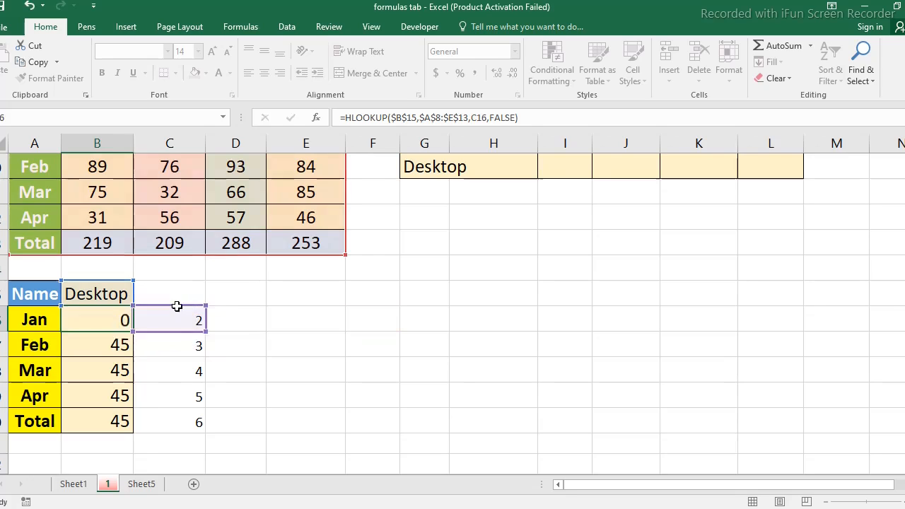
click(125, 323)
drag(133, 330, 131, 426)
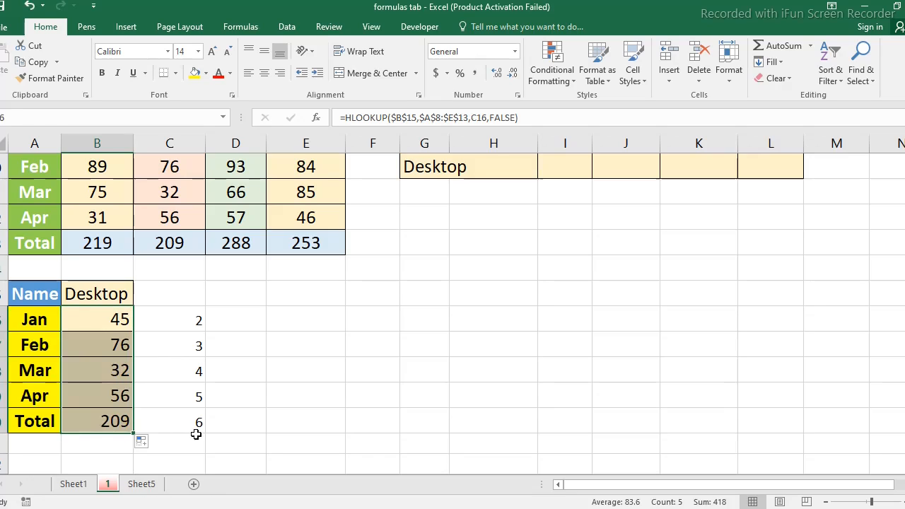
Examine the Feb HLOOKUP formula and compare the Jan, Feb and Mar cells with their helper row numbers
click(113, 344)
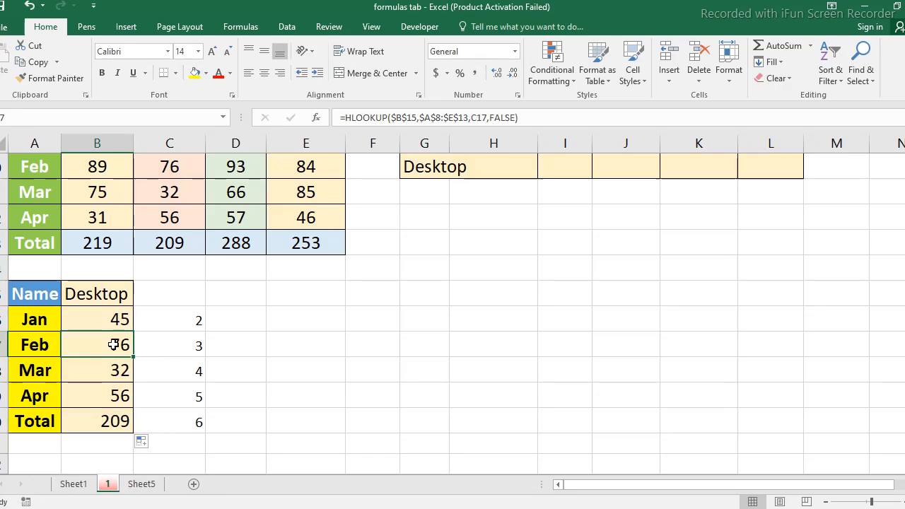
double_click(113, 345)
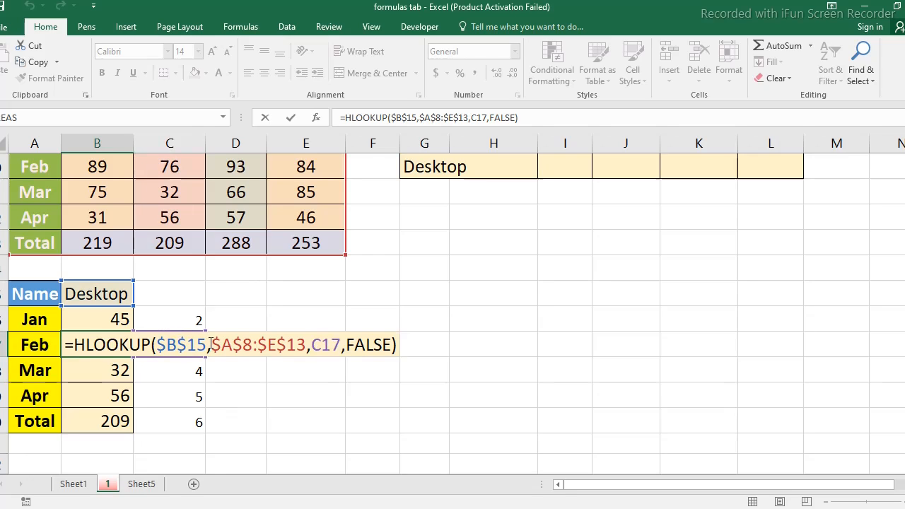
key(Return)
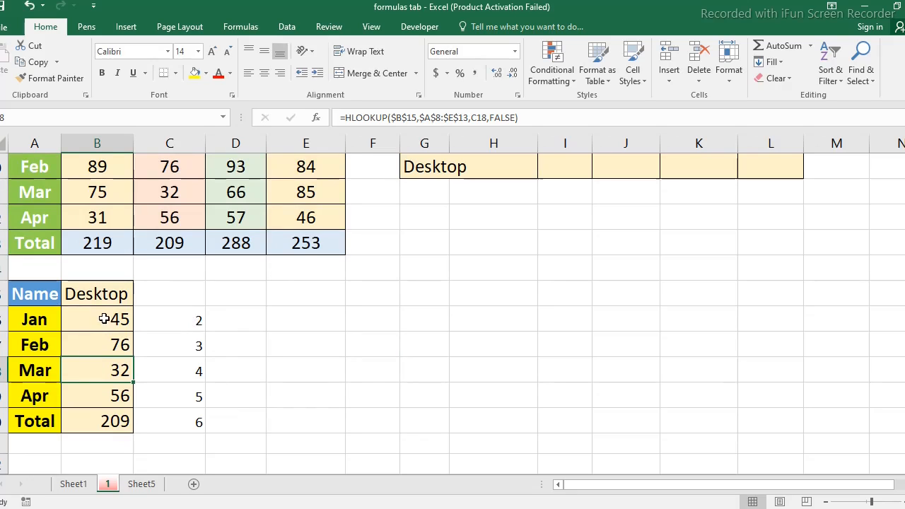
drag(104, 319, 192, 319)
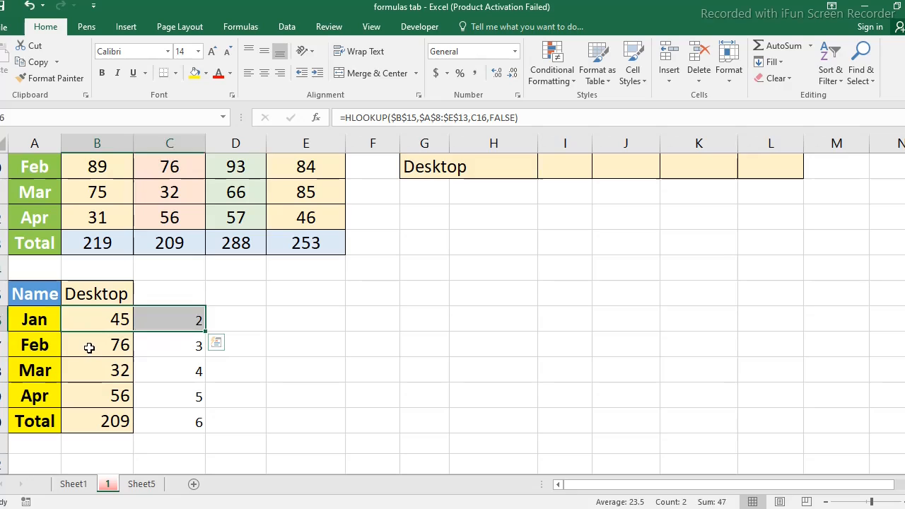
drag(89, 347, 197, 347)
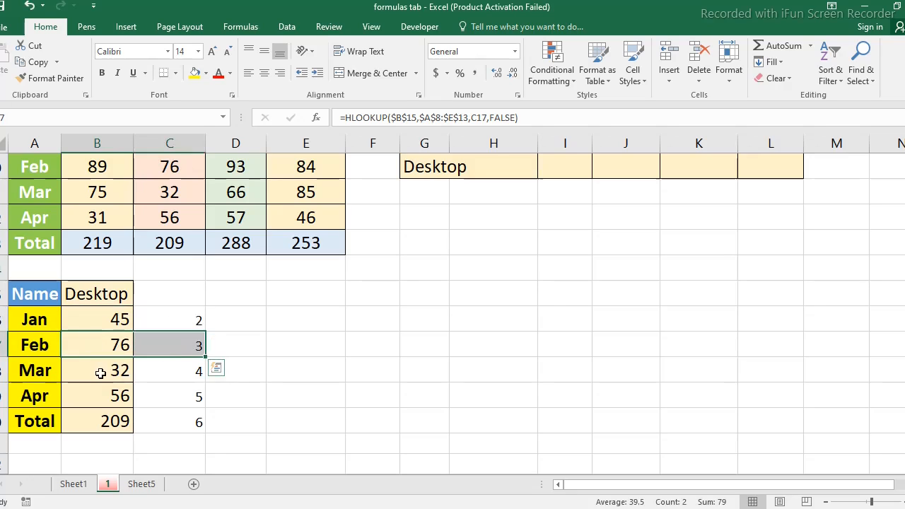
drag(97, 370, 190, 372)
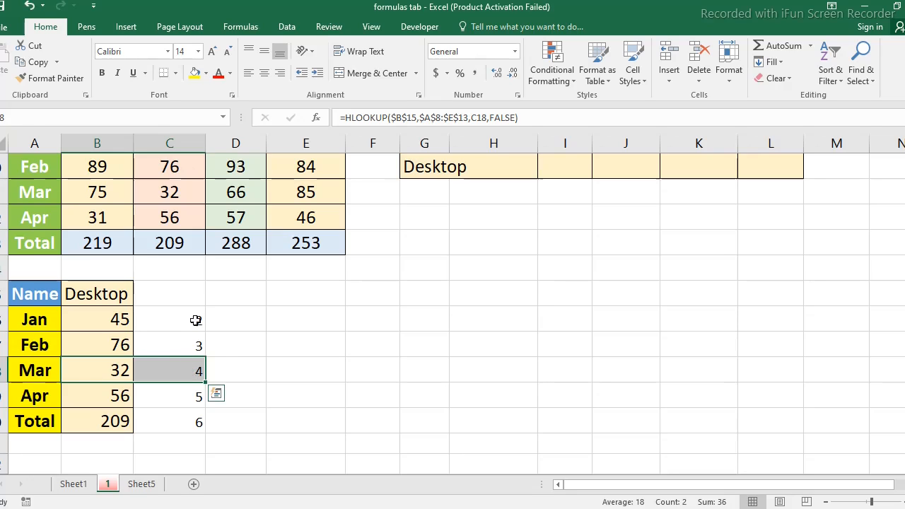
Delete the helper numbers in C16:C20, then set the Jan formula's row index to 2 and fill it down through Total
drag(195, 319, 204, 422)
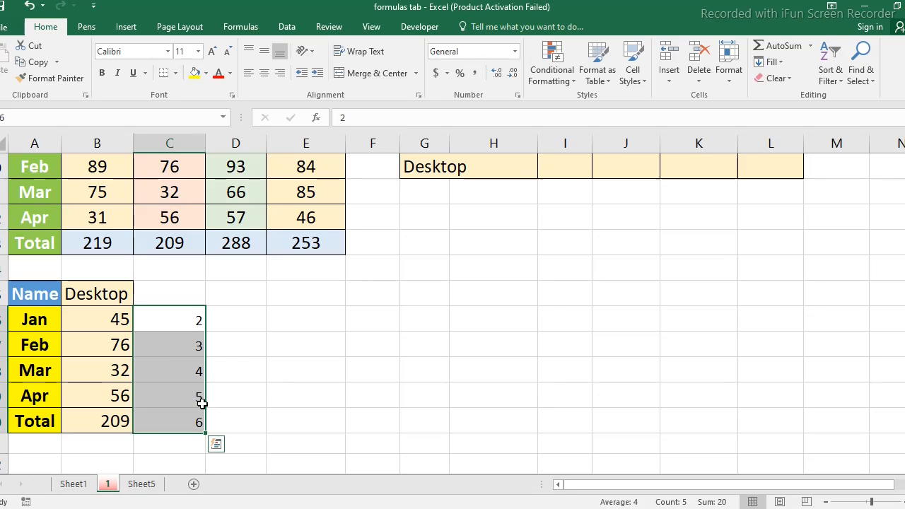
key(Delete)
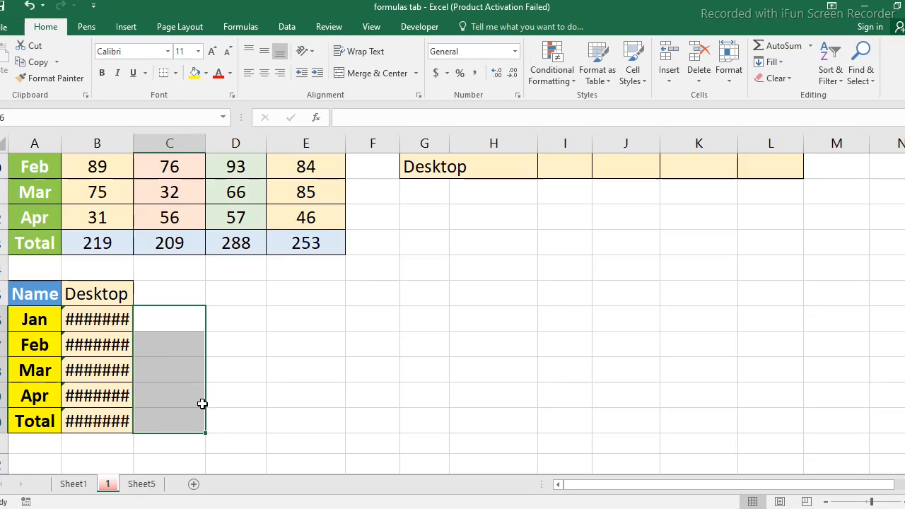
click(101, 320)
double_click(105, 322)
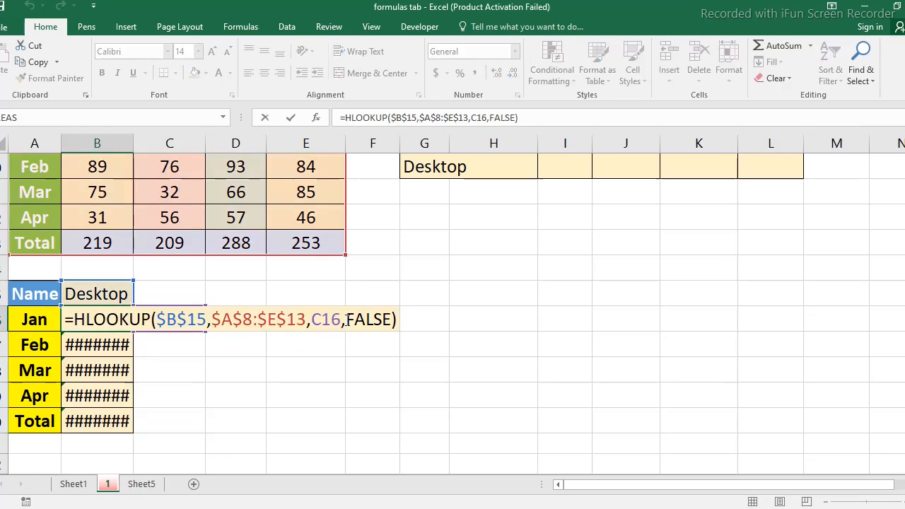
drag(341, 320, 313, 320)
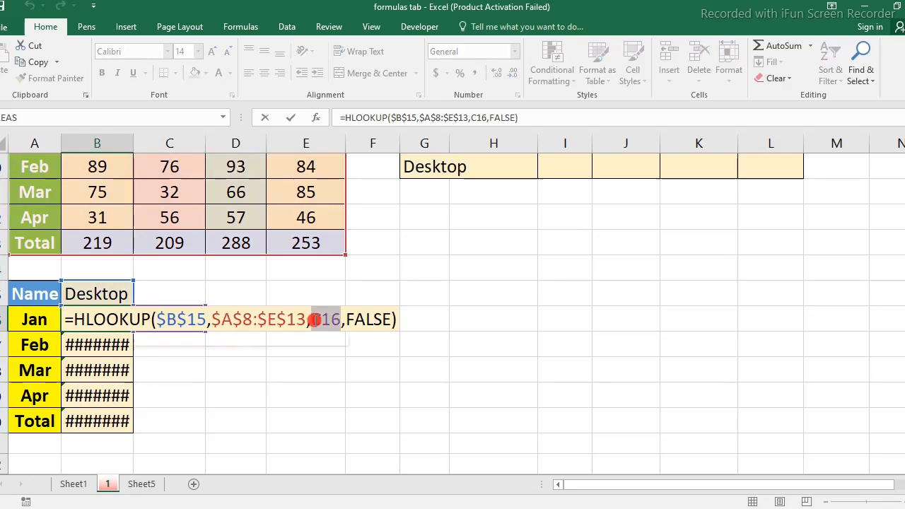
text(2)
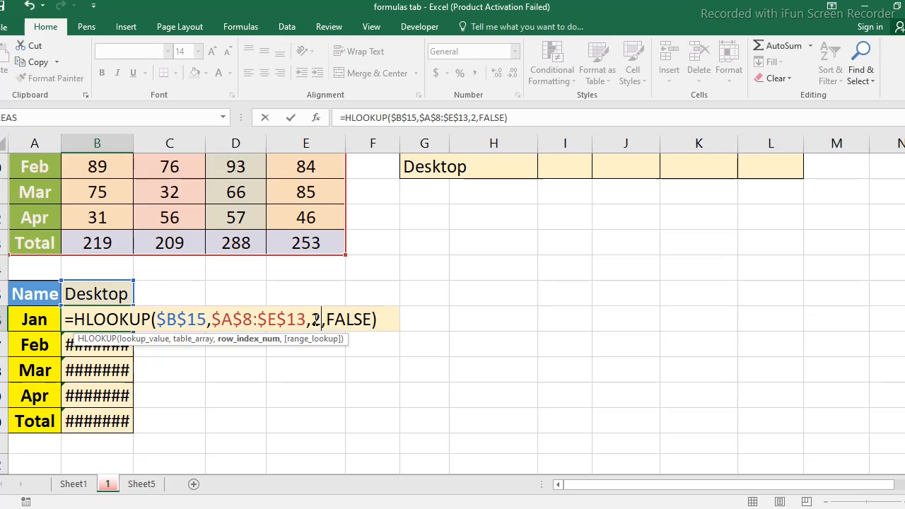
key(Return)
click(123, 321)
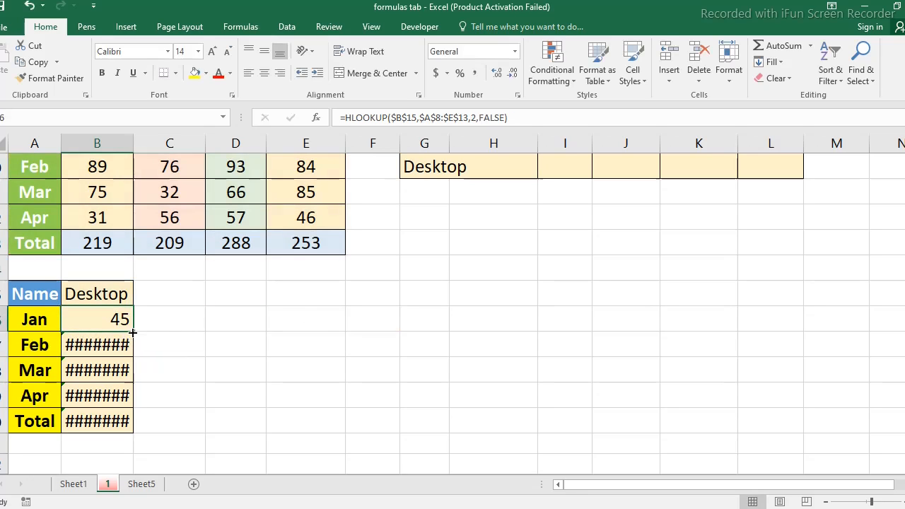
drag(132, 331, 139, 422)
click(254, 401)
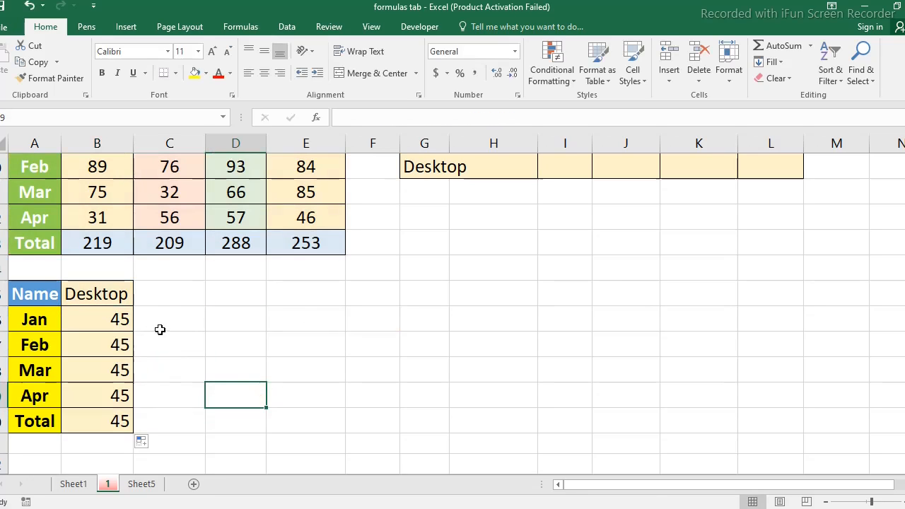
Replace the row index in the Jan HLOOKUP formula with the nested function ROWS(G13:G14)
click(119, 322)
double_click(114, 322)
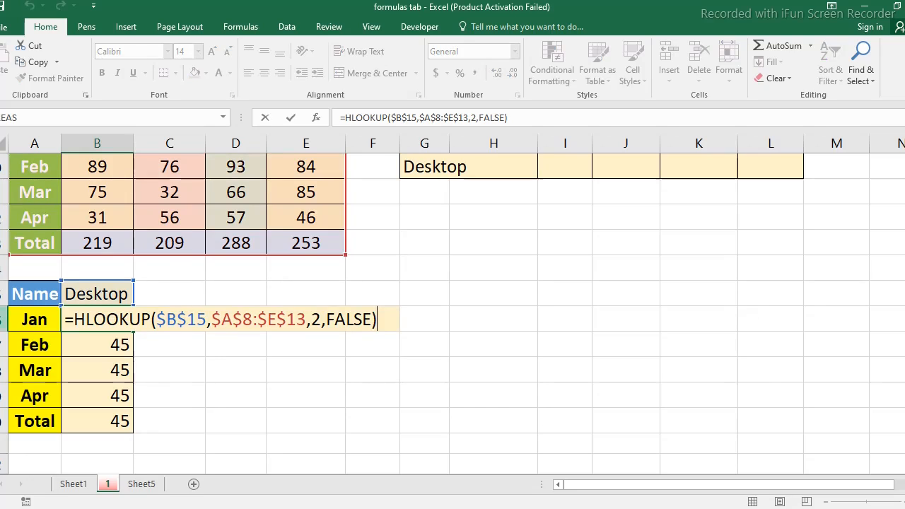
click(320, 319)
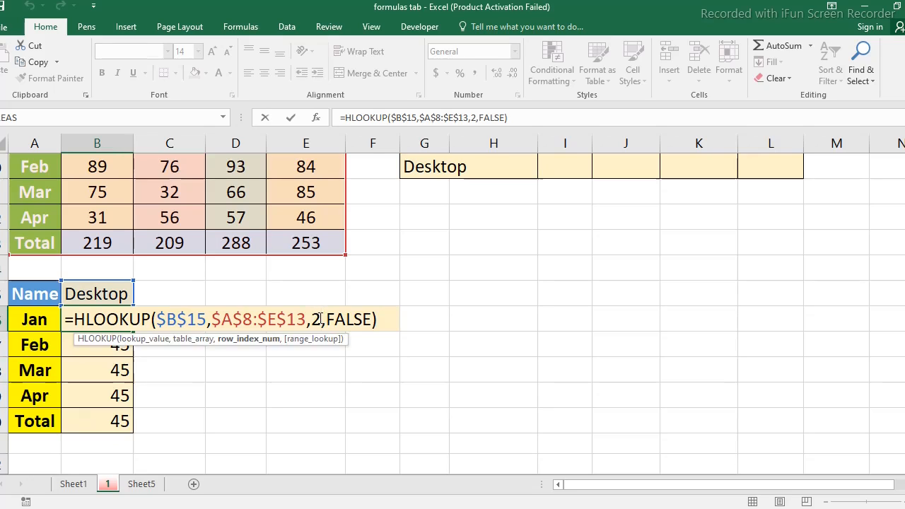
key(BackSpace)
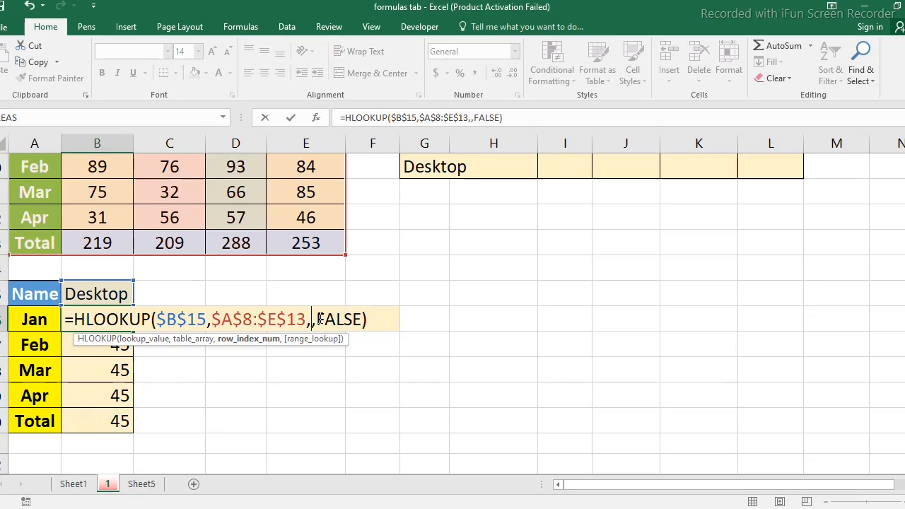
text(rows)
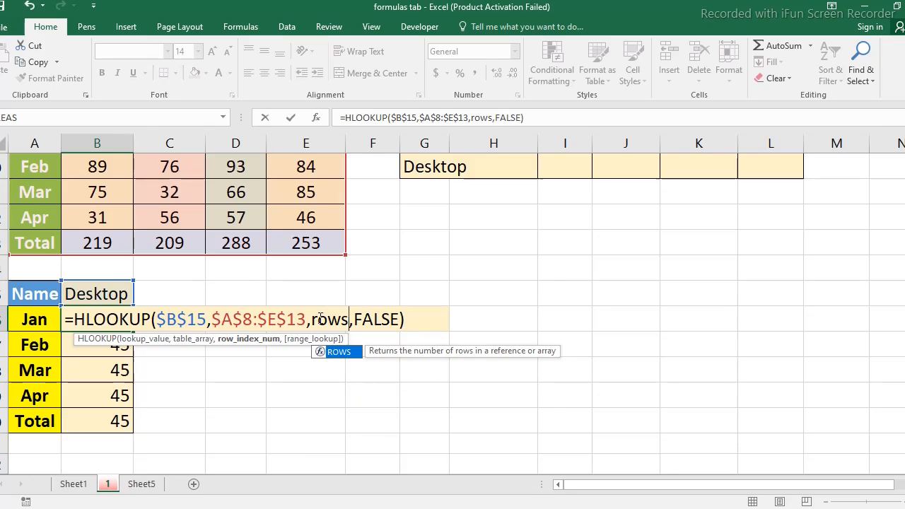
text(()
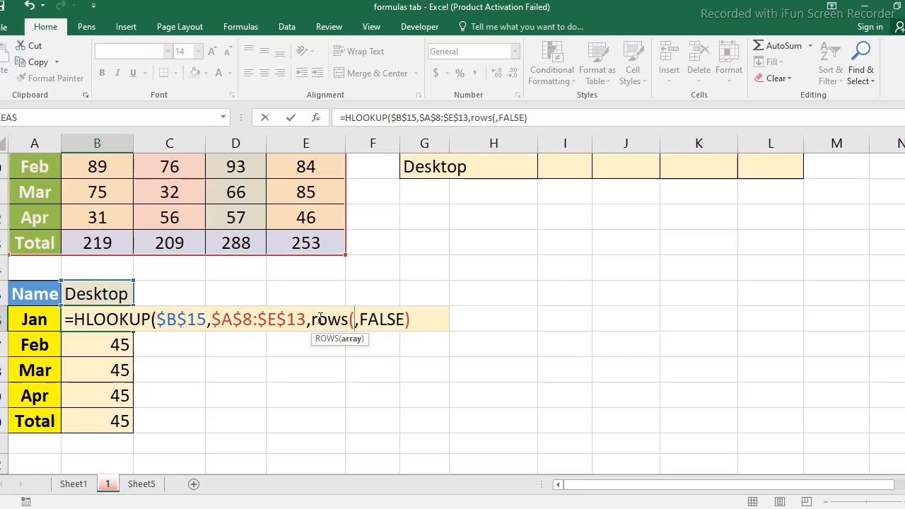
drag(441, 241, 495, 249)
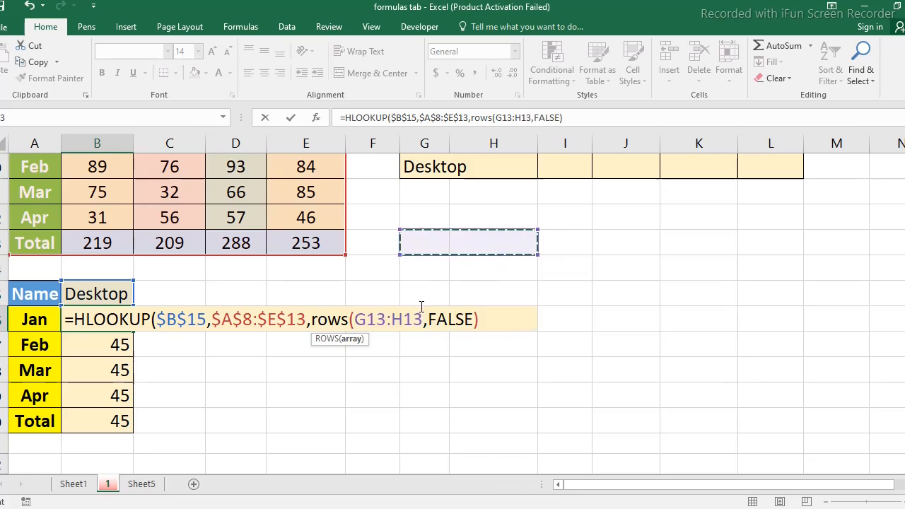
drag(416, 240, 415, 271)
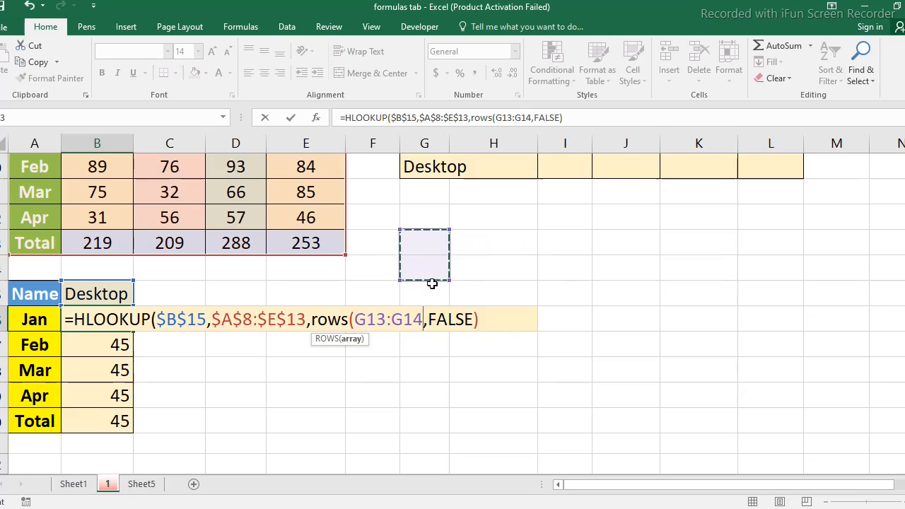
text())
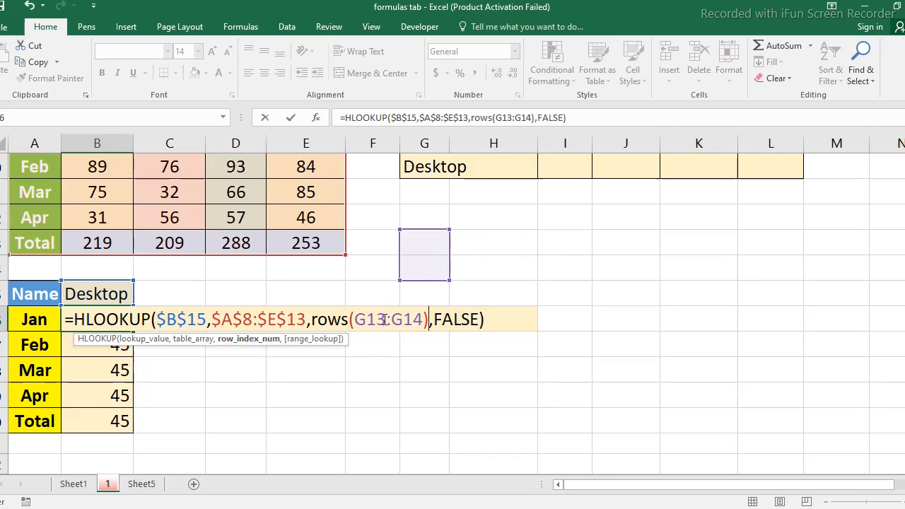
Make the start of the ROWS range absolute as $G$13, leaving G14 relative, and enter the Jan formula
drag(386, 319, 360, 320)
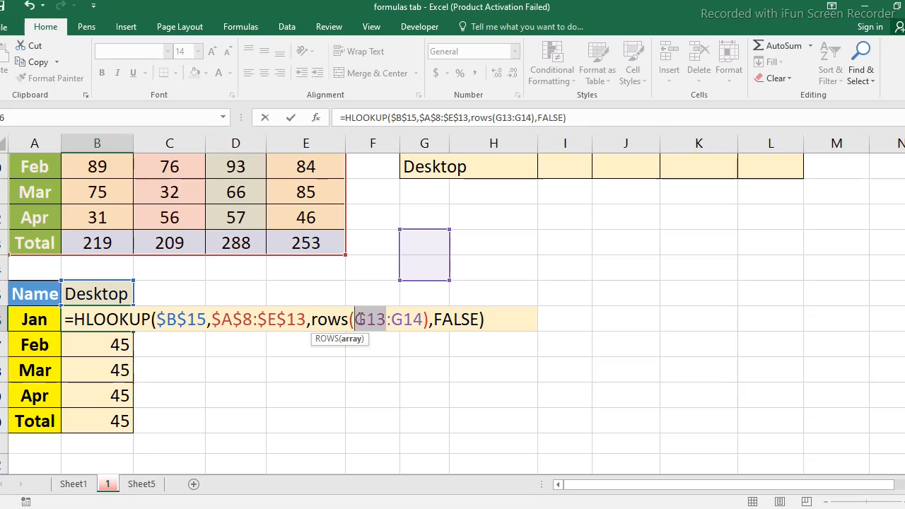
key(F4)
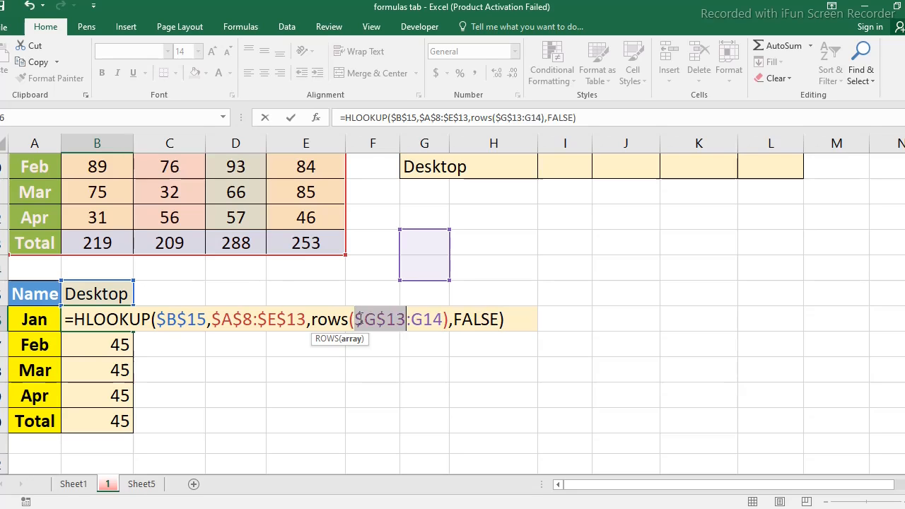
key(Return)
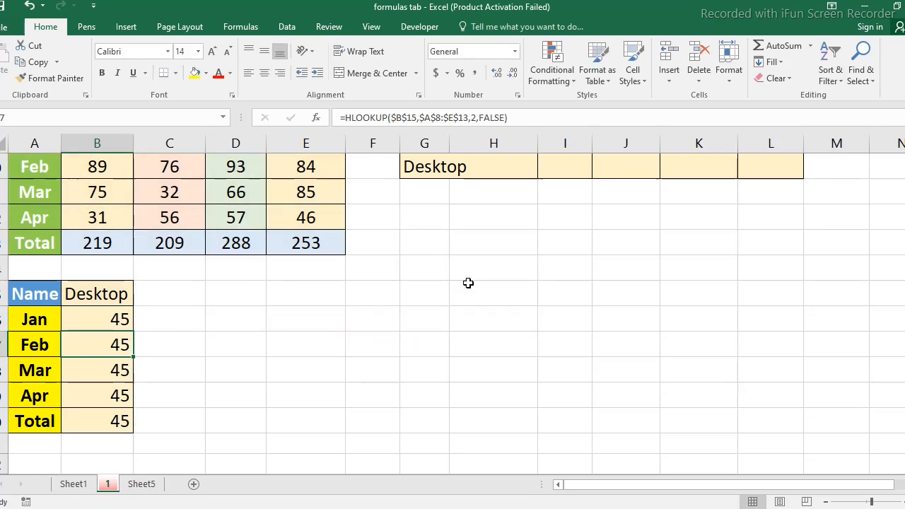
Highlight the ROWS reference cells G13:G14 with a yellow fill
drag(430, 244, 431, 270)
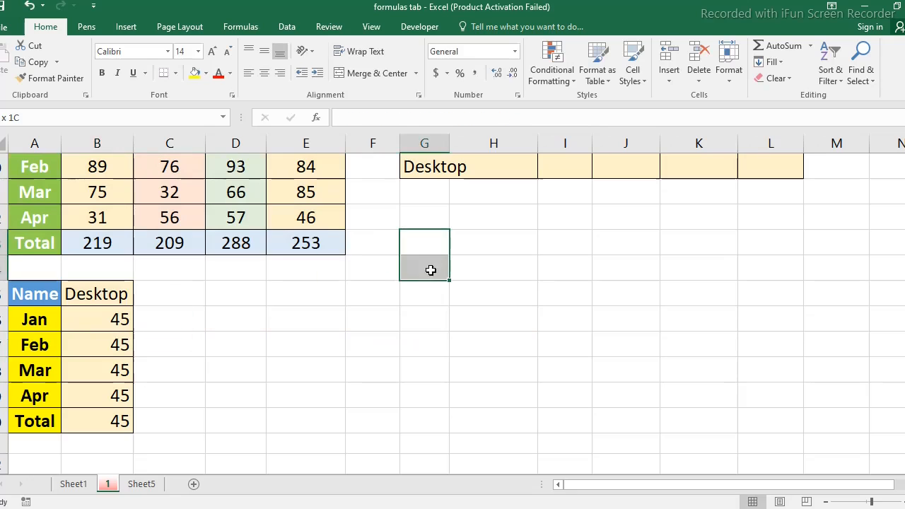
click(195, 73)
click(456, 322)
Fill the Jan formula down through the Total cell and choose Mouse as the vertical table's product in B15
click(97, 320)
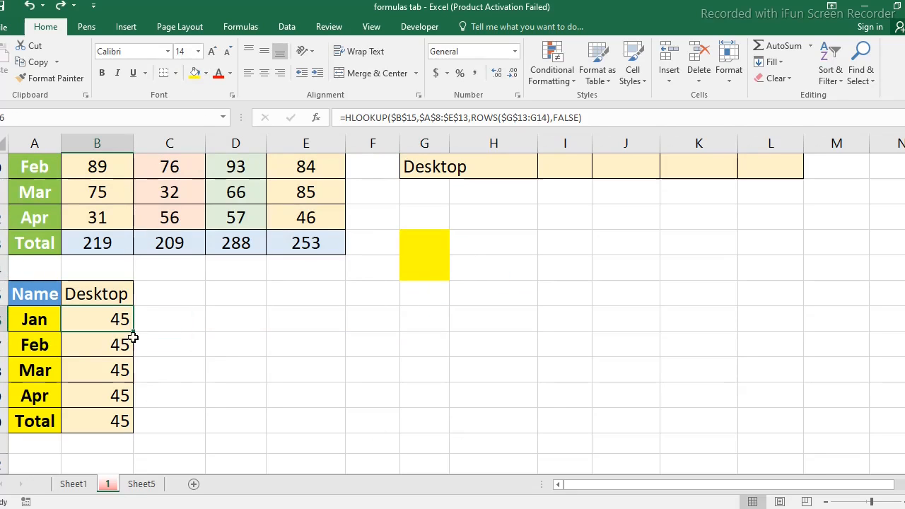
drag(133, 331, 127, 434)
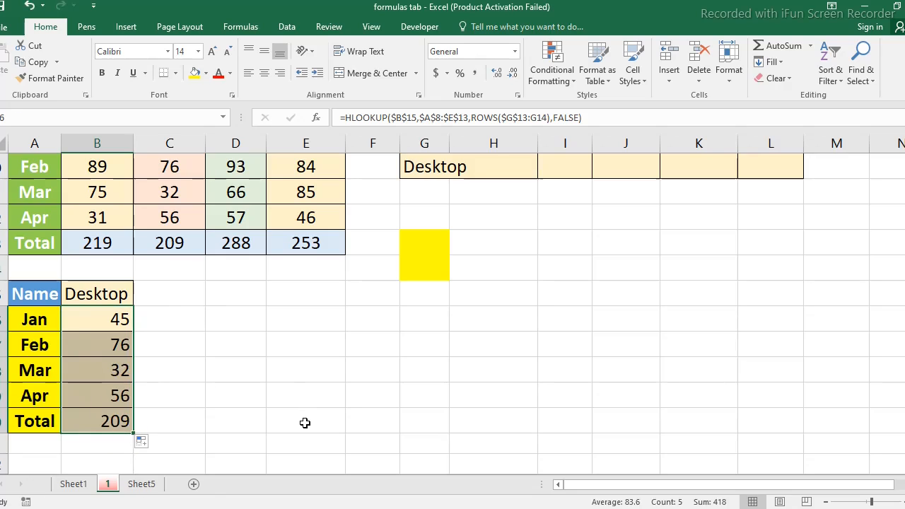
click(85, 296)
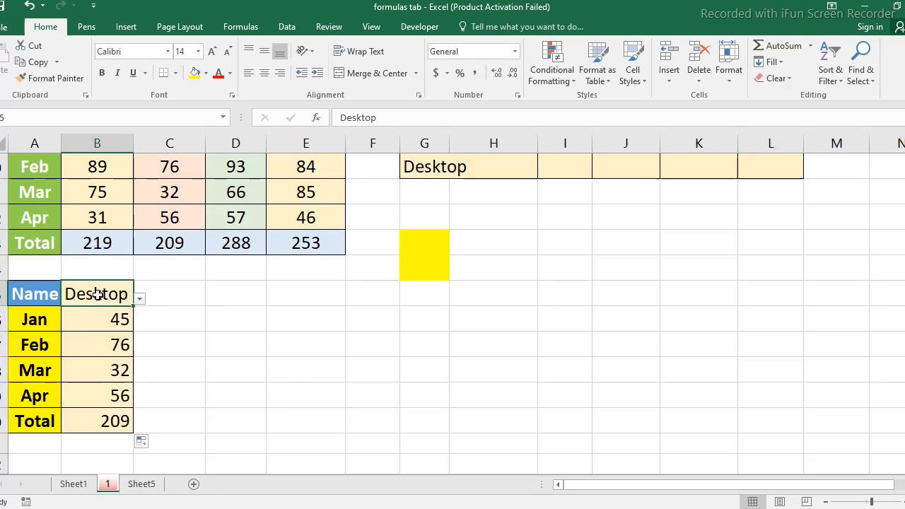
click(139, 299)
click(43, 339)
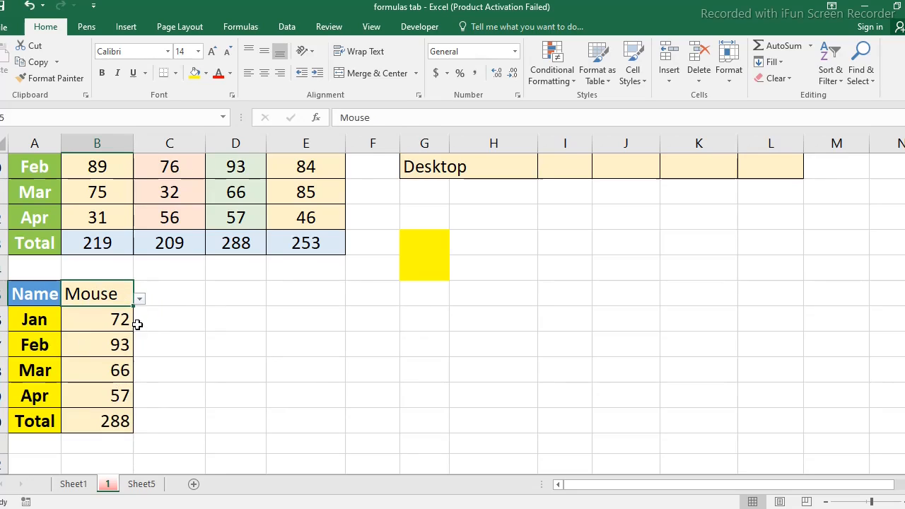